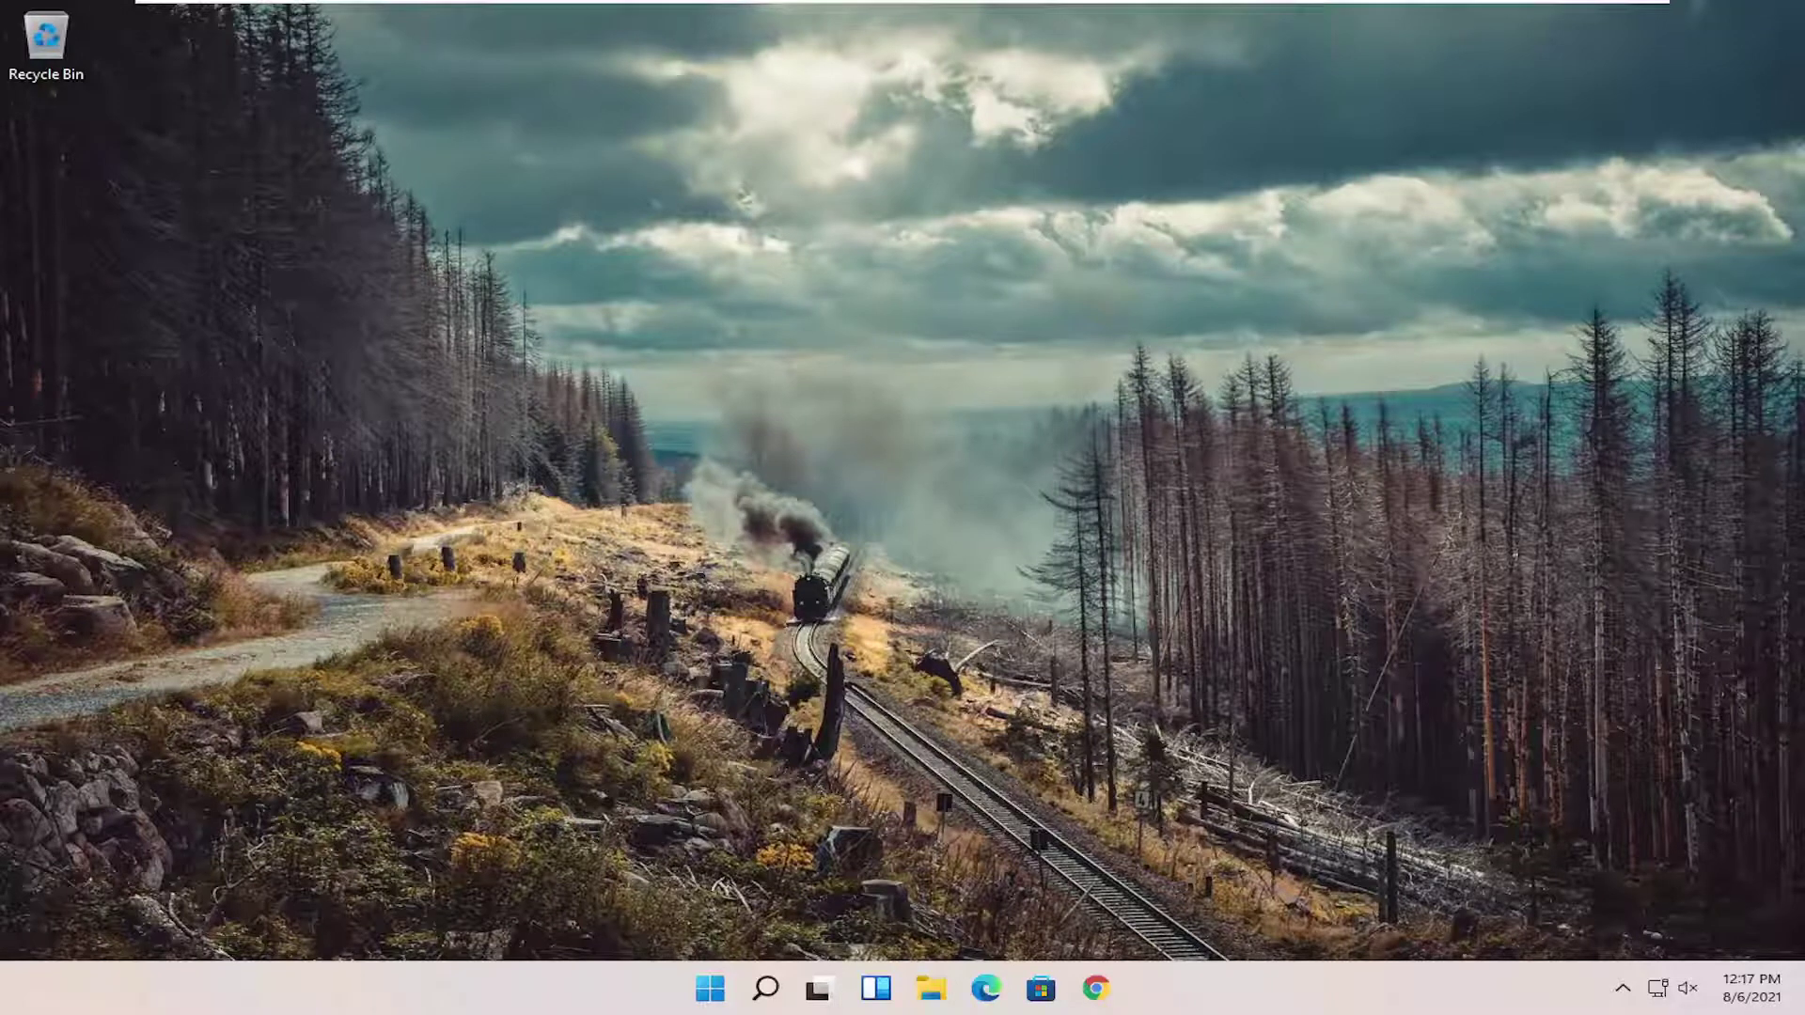
- Launch Command Prompt as administrator from a 'cmd' search, approving the UAC prompt
click(767, 991)
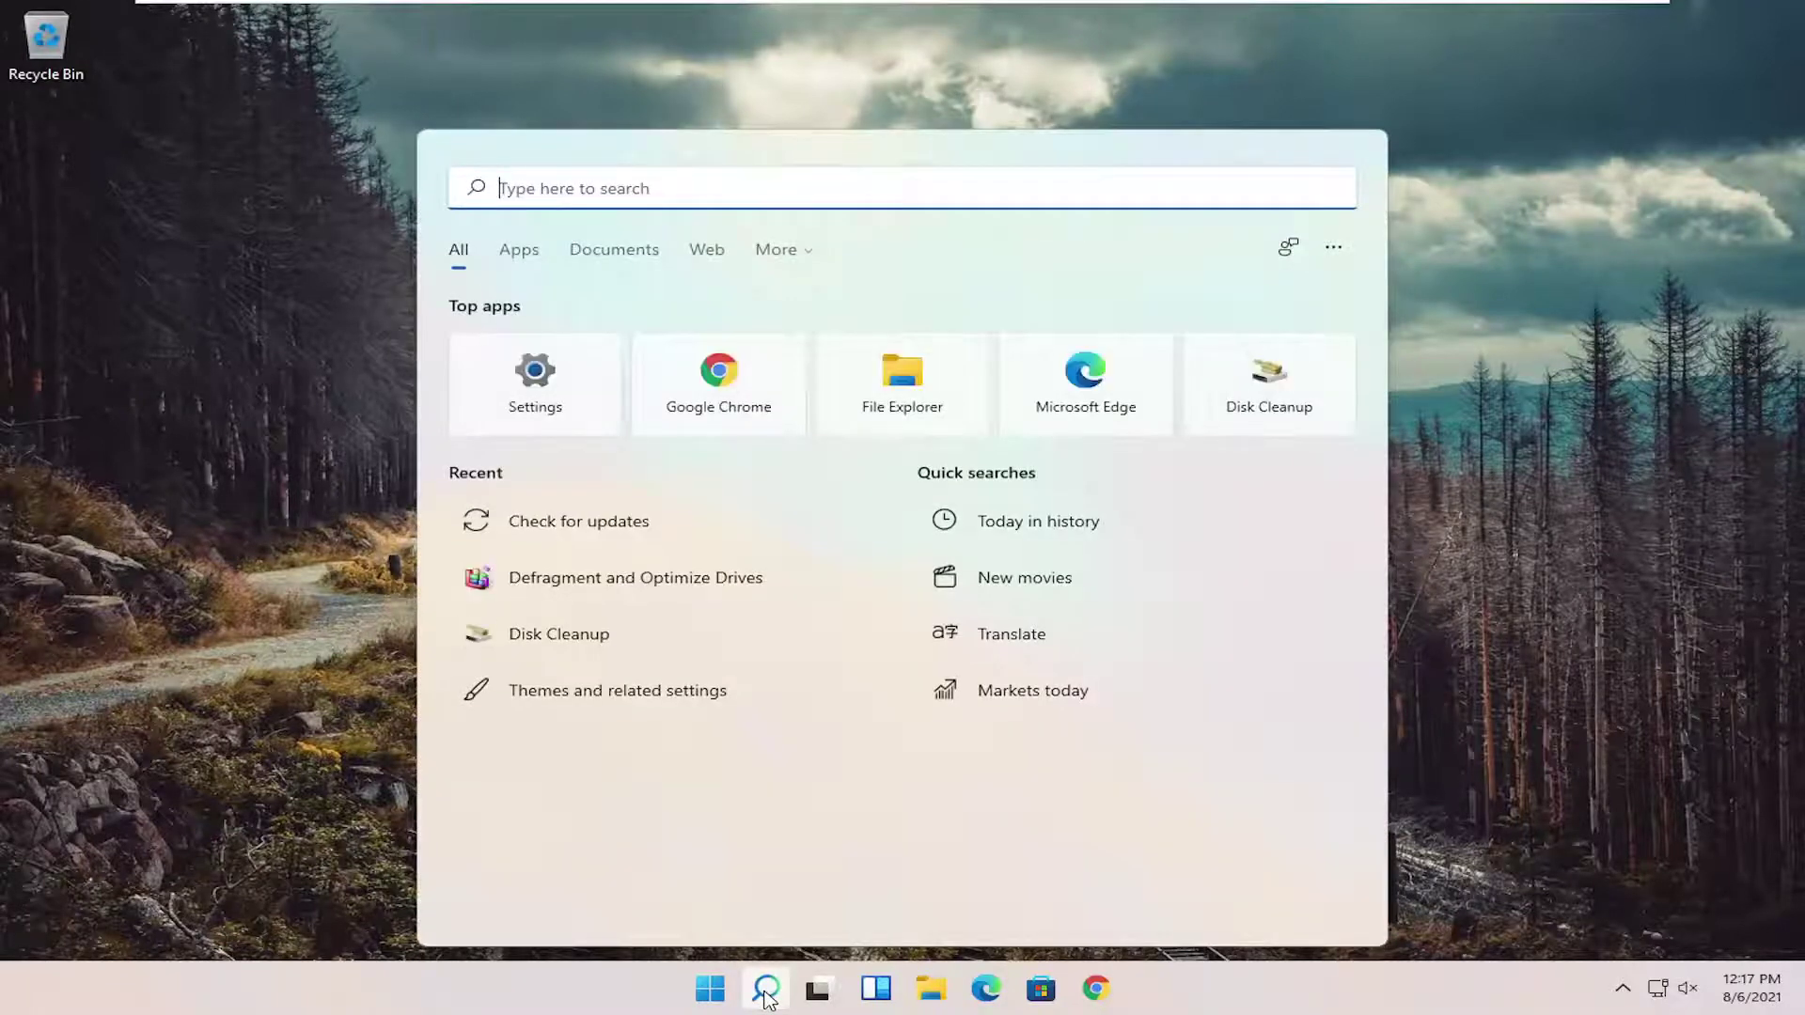
text(cmd)
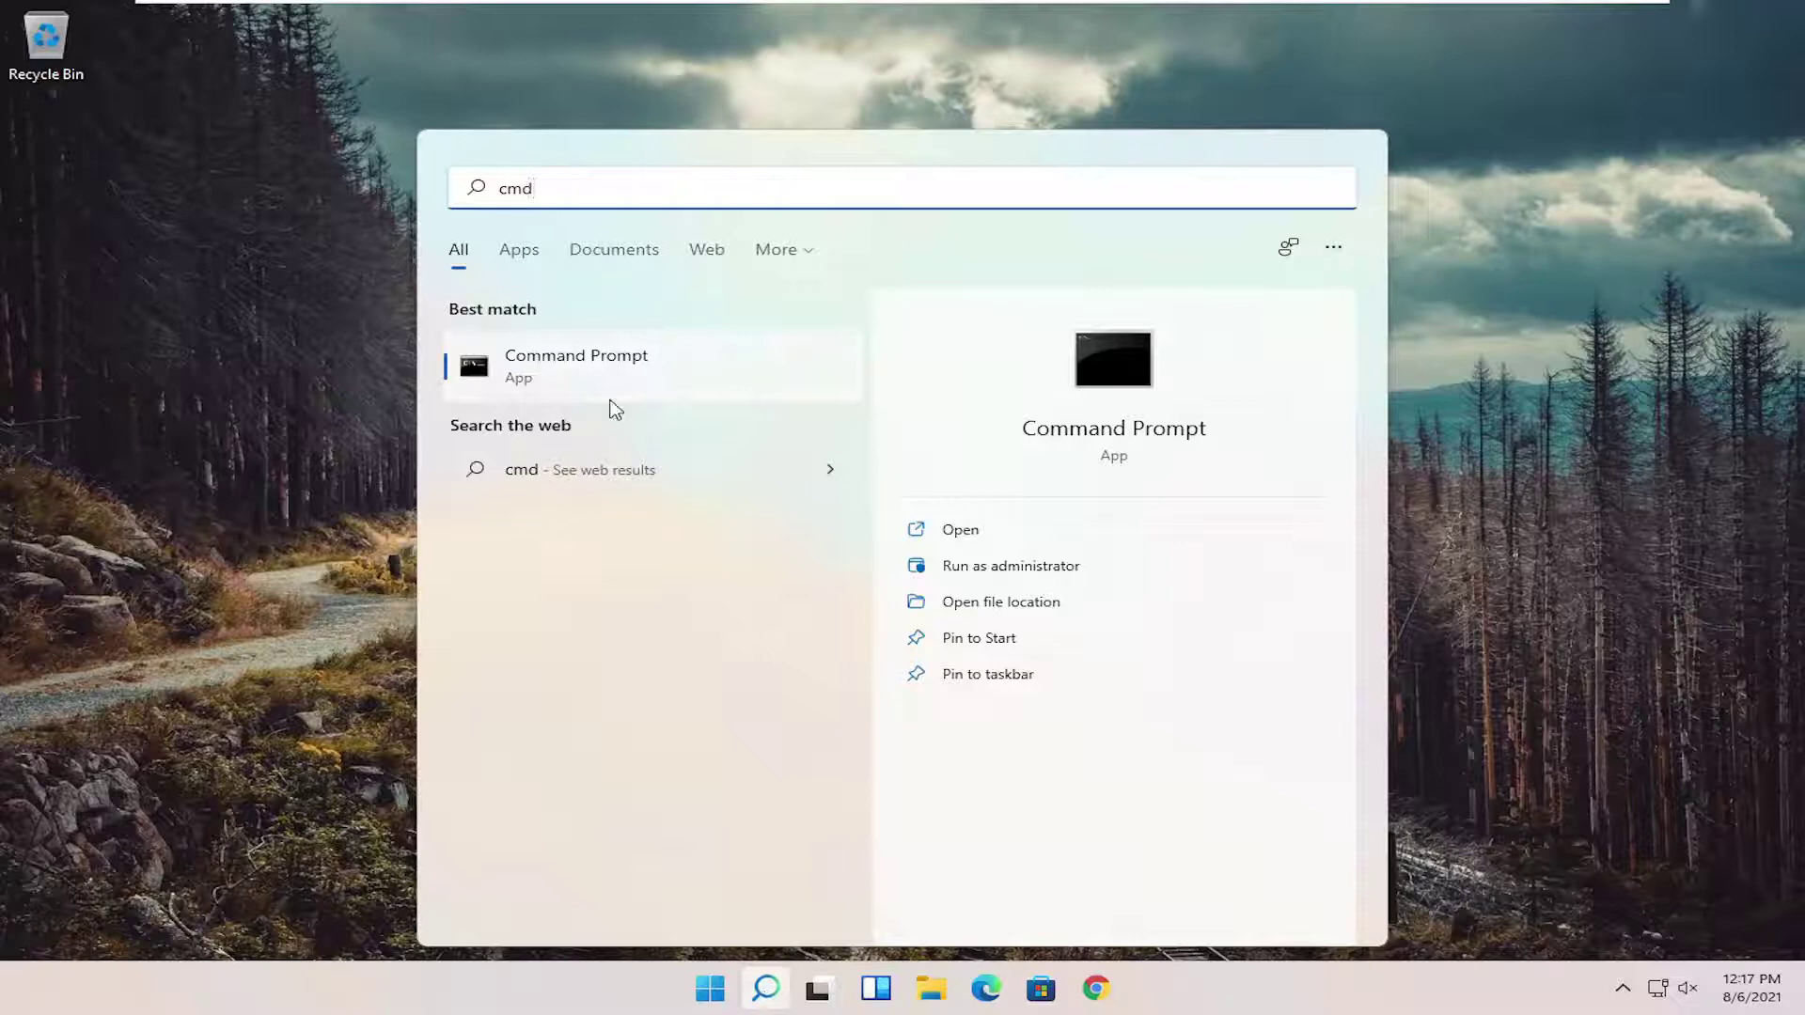
right_click(560, 383)
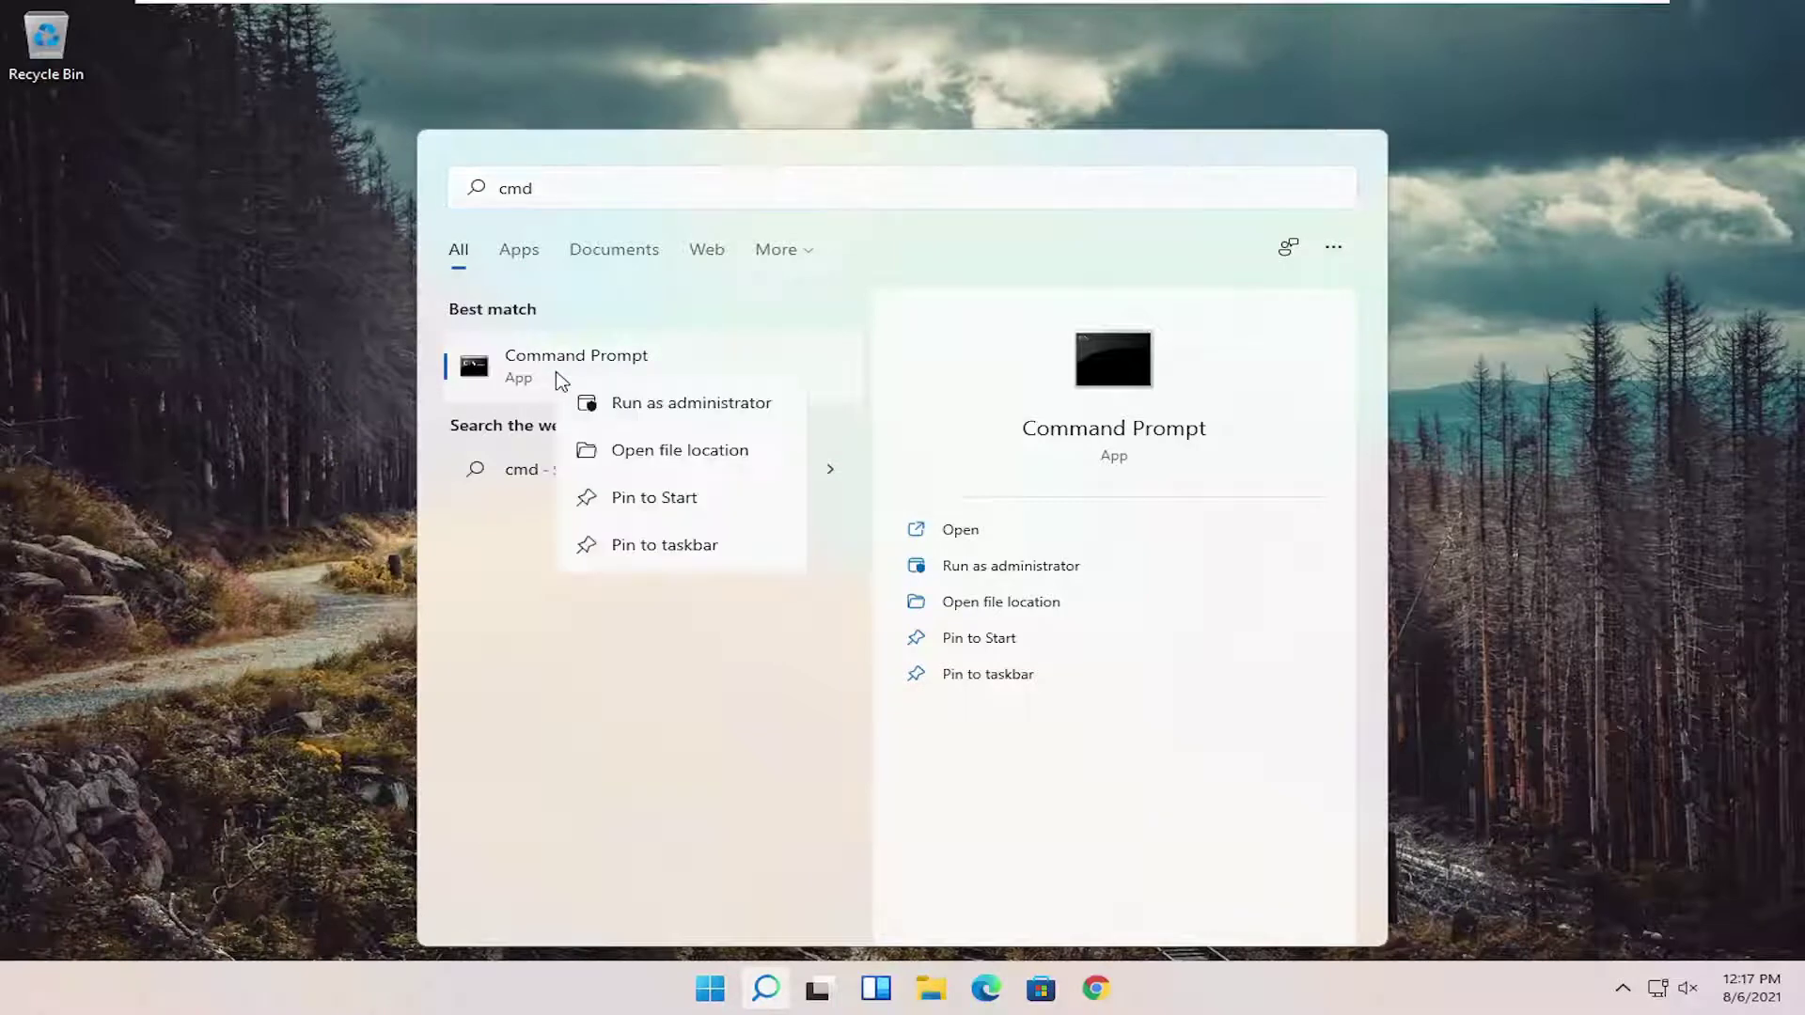
click(627, 406)
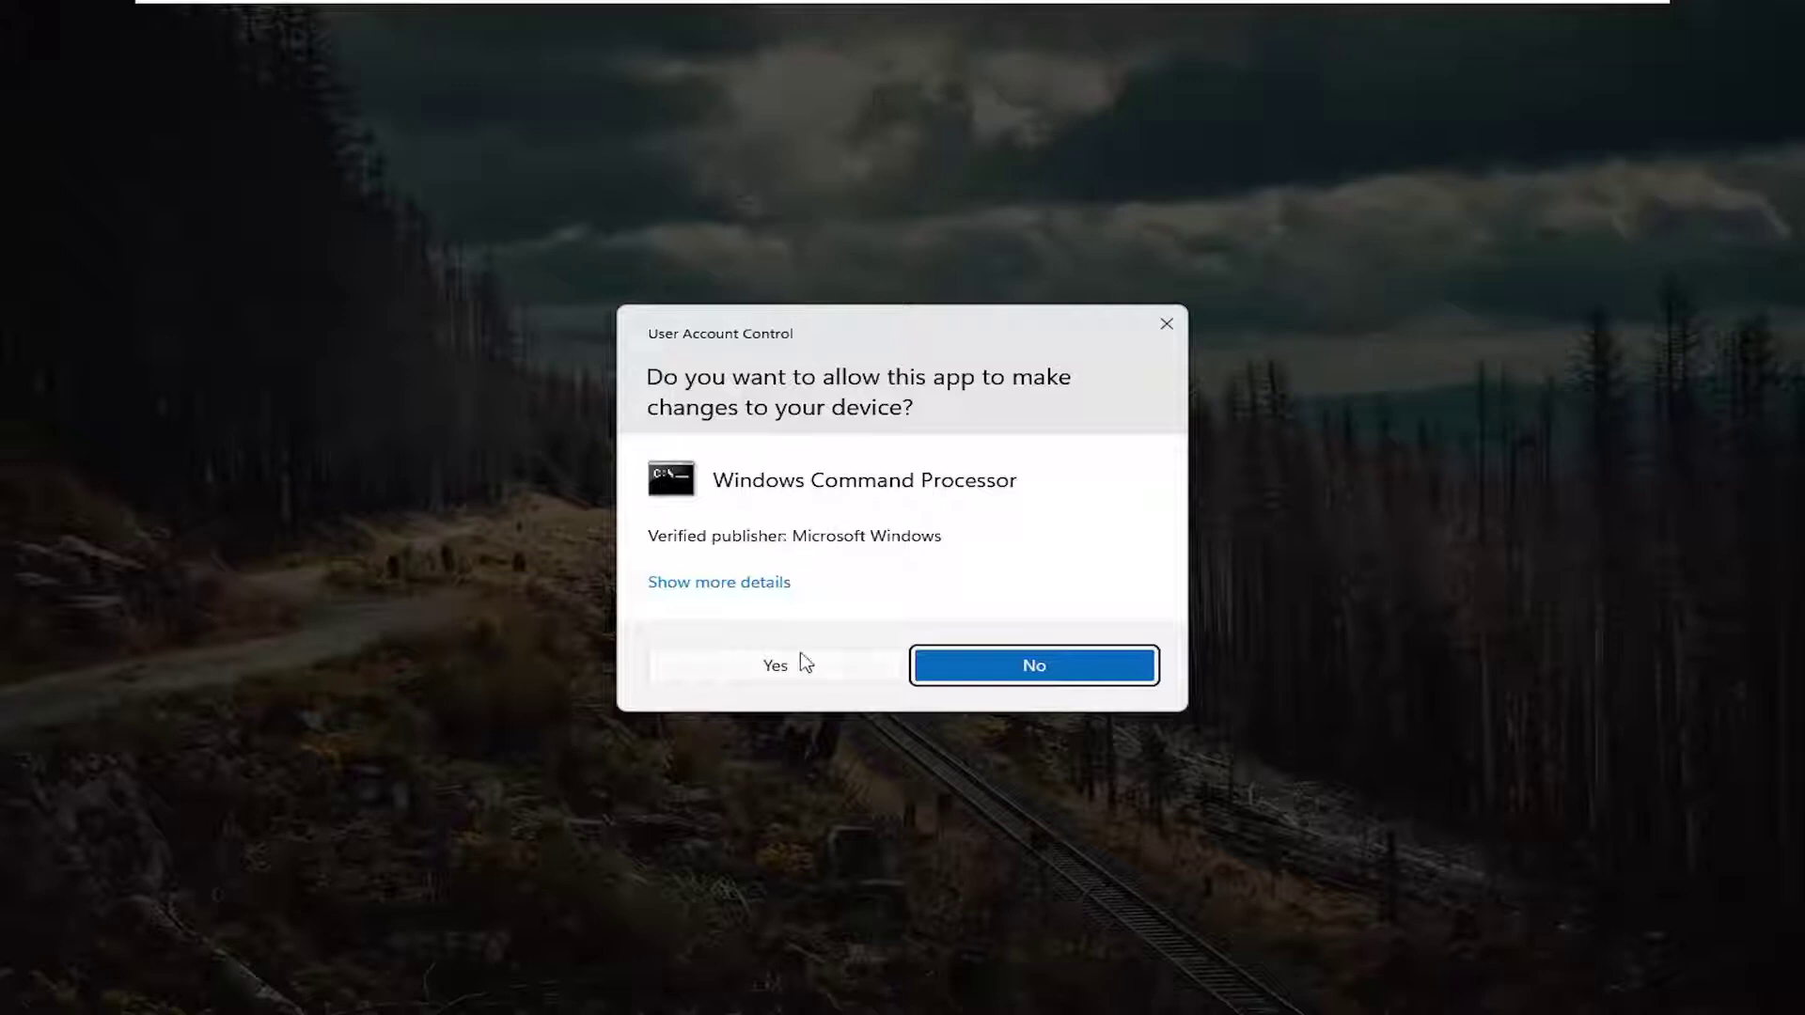
click(786, 665)
drag(616, 99, 832, 158)
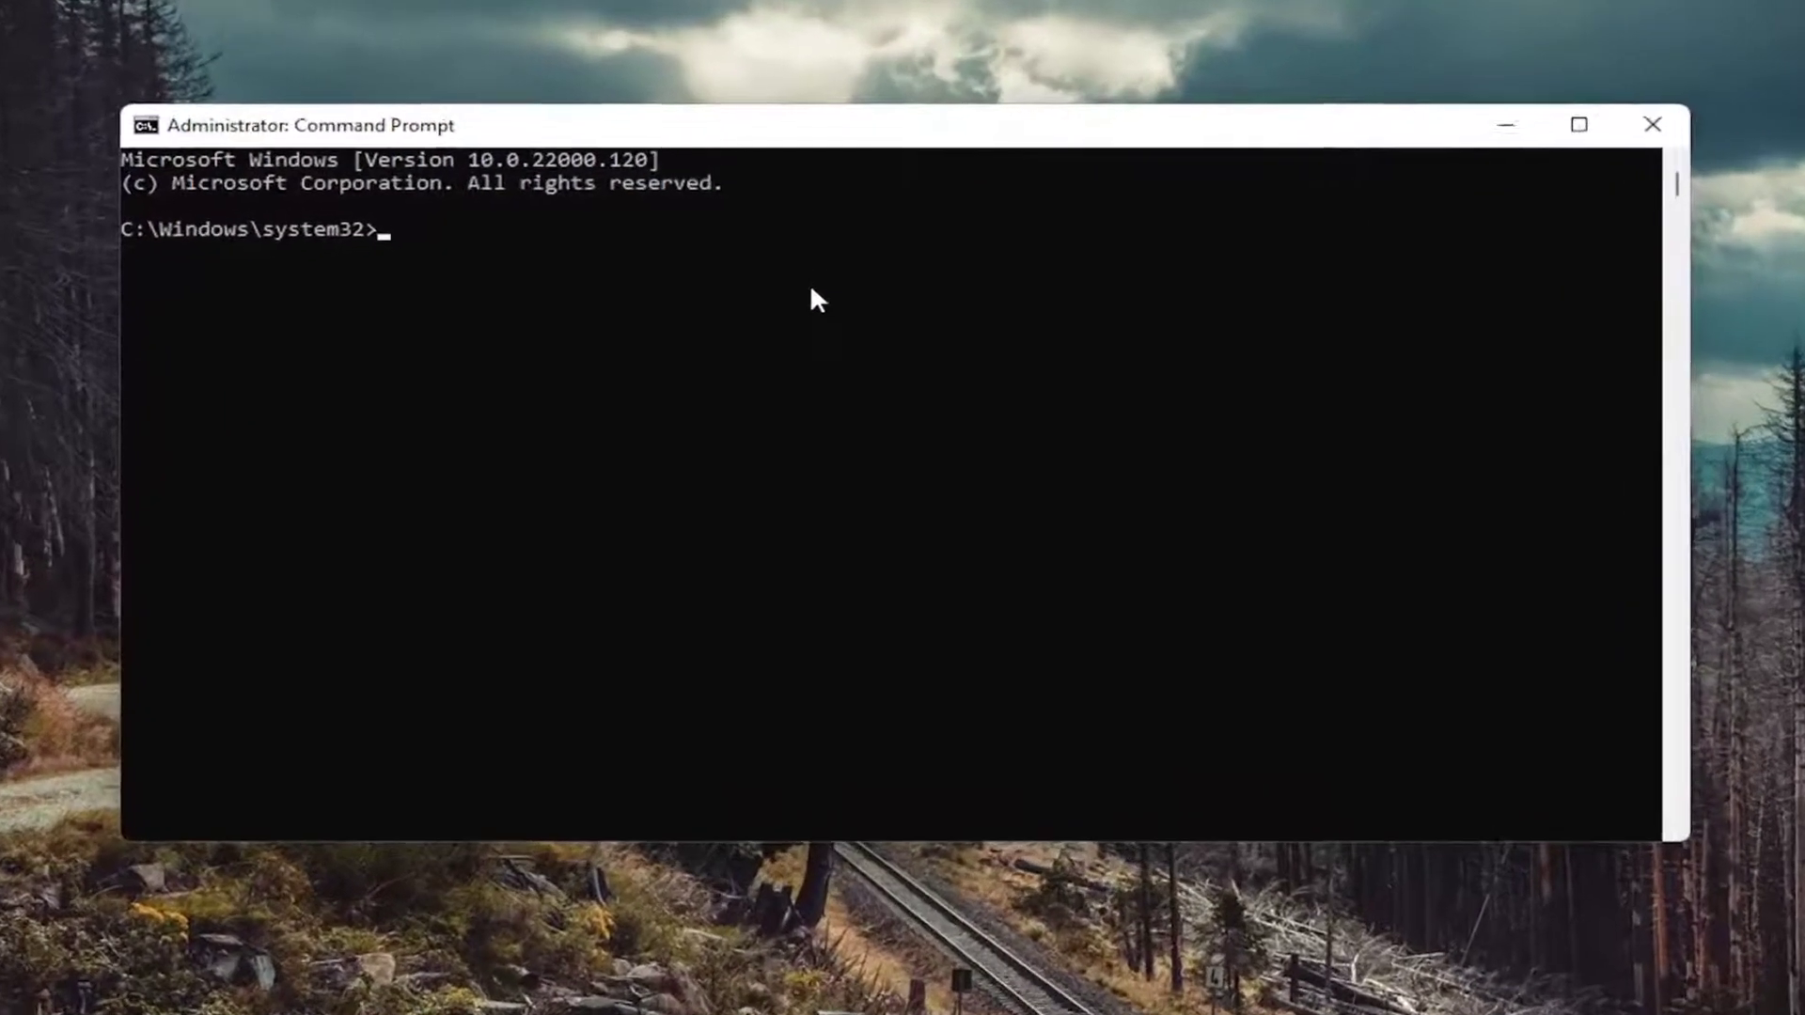
- Run sfc /scannow and let it verify to 100% with no integrity violations
text(sfc)
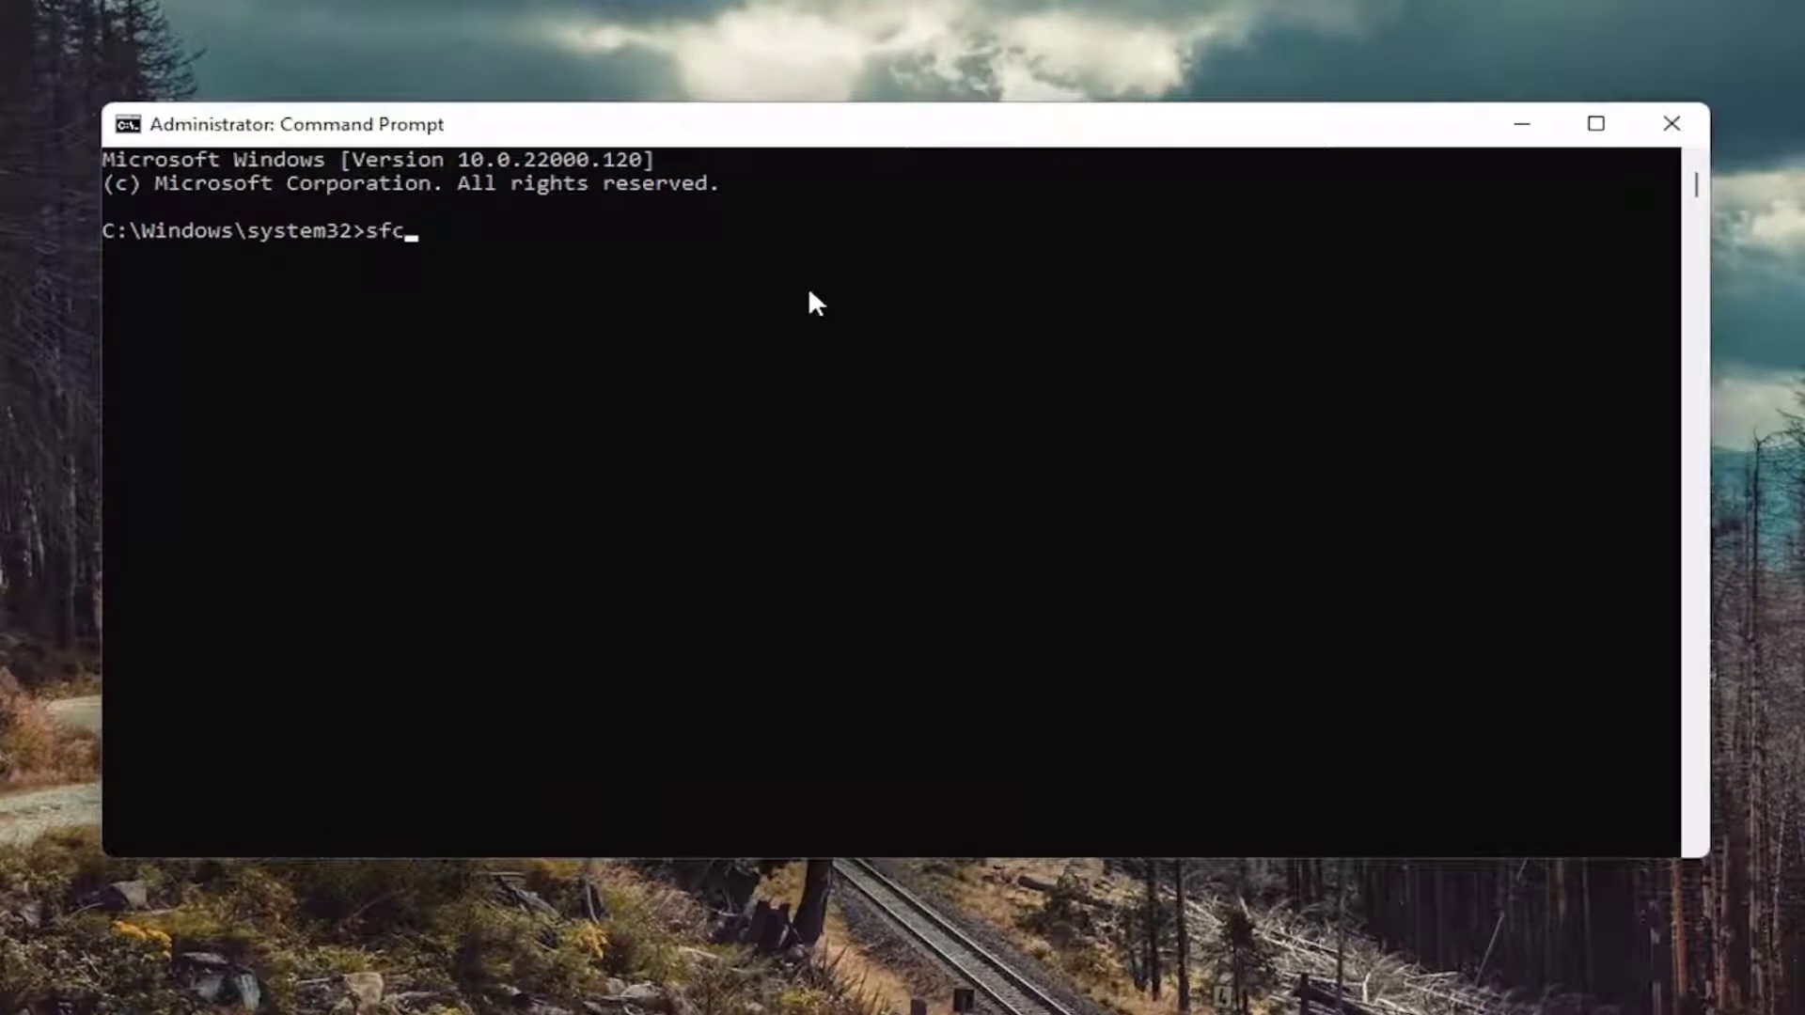
text( /scannow)
key(Return)
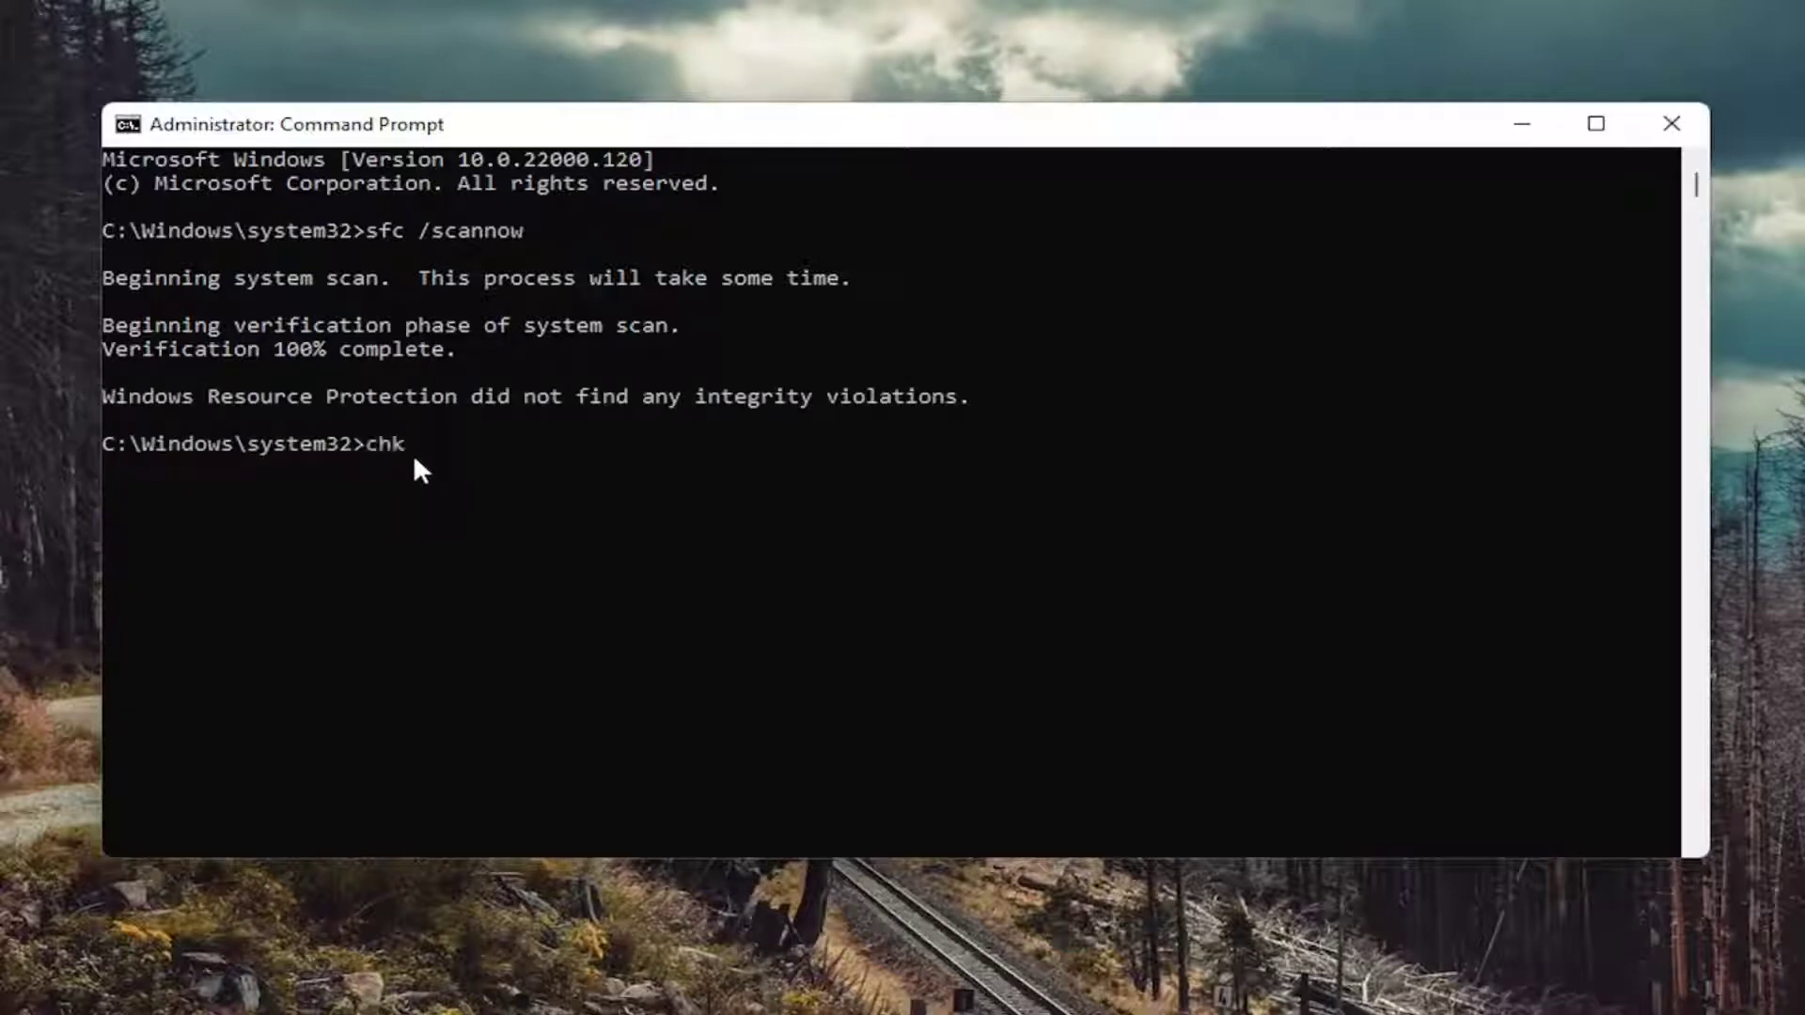
- Run chkdsk, which reports no file system problems and 0 KB in bad sectors
key(Return)
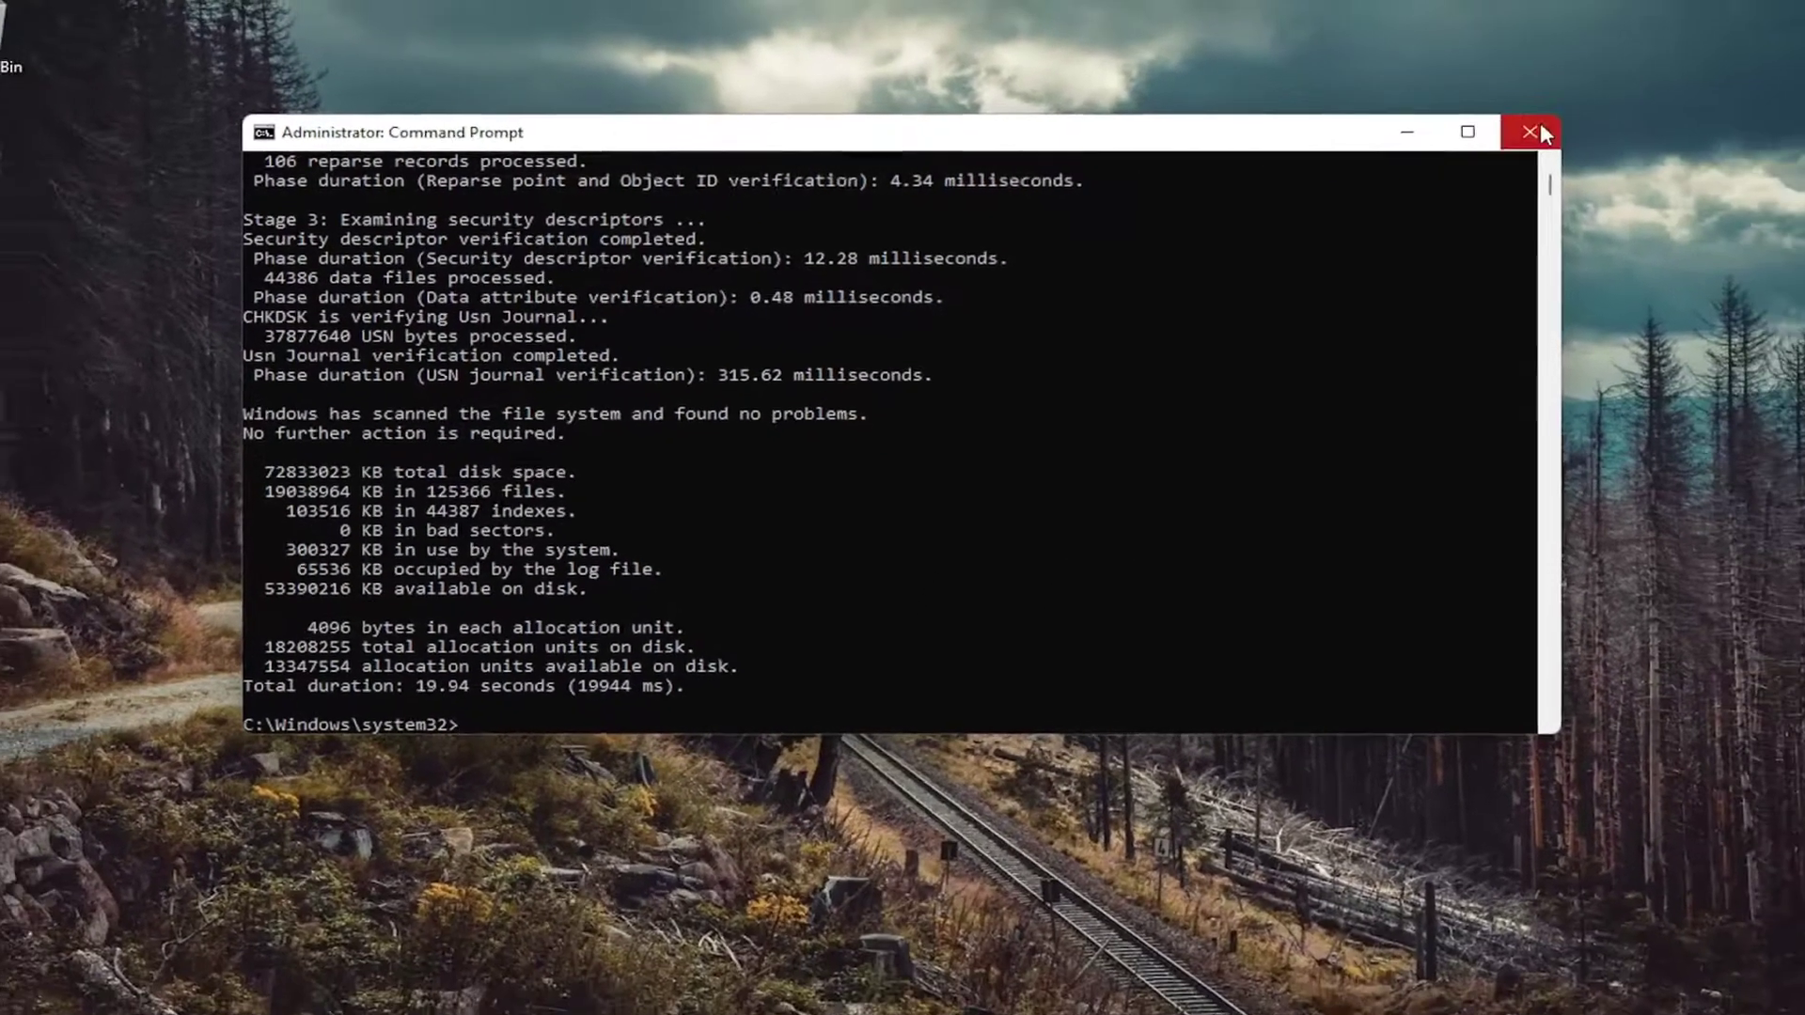
- Close Command Prompt and open Local Disk (C:) Properties from This PC in File Explorer
click(1671, 123)
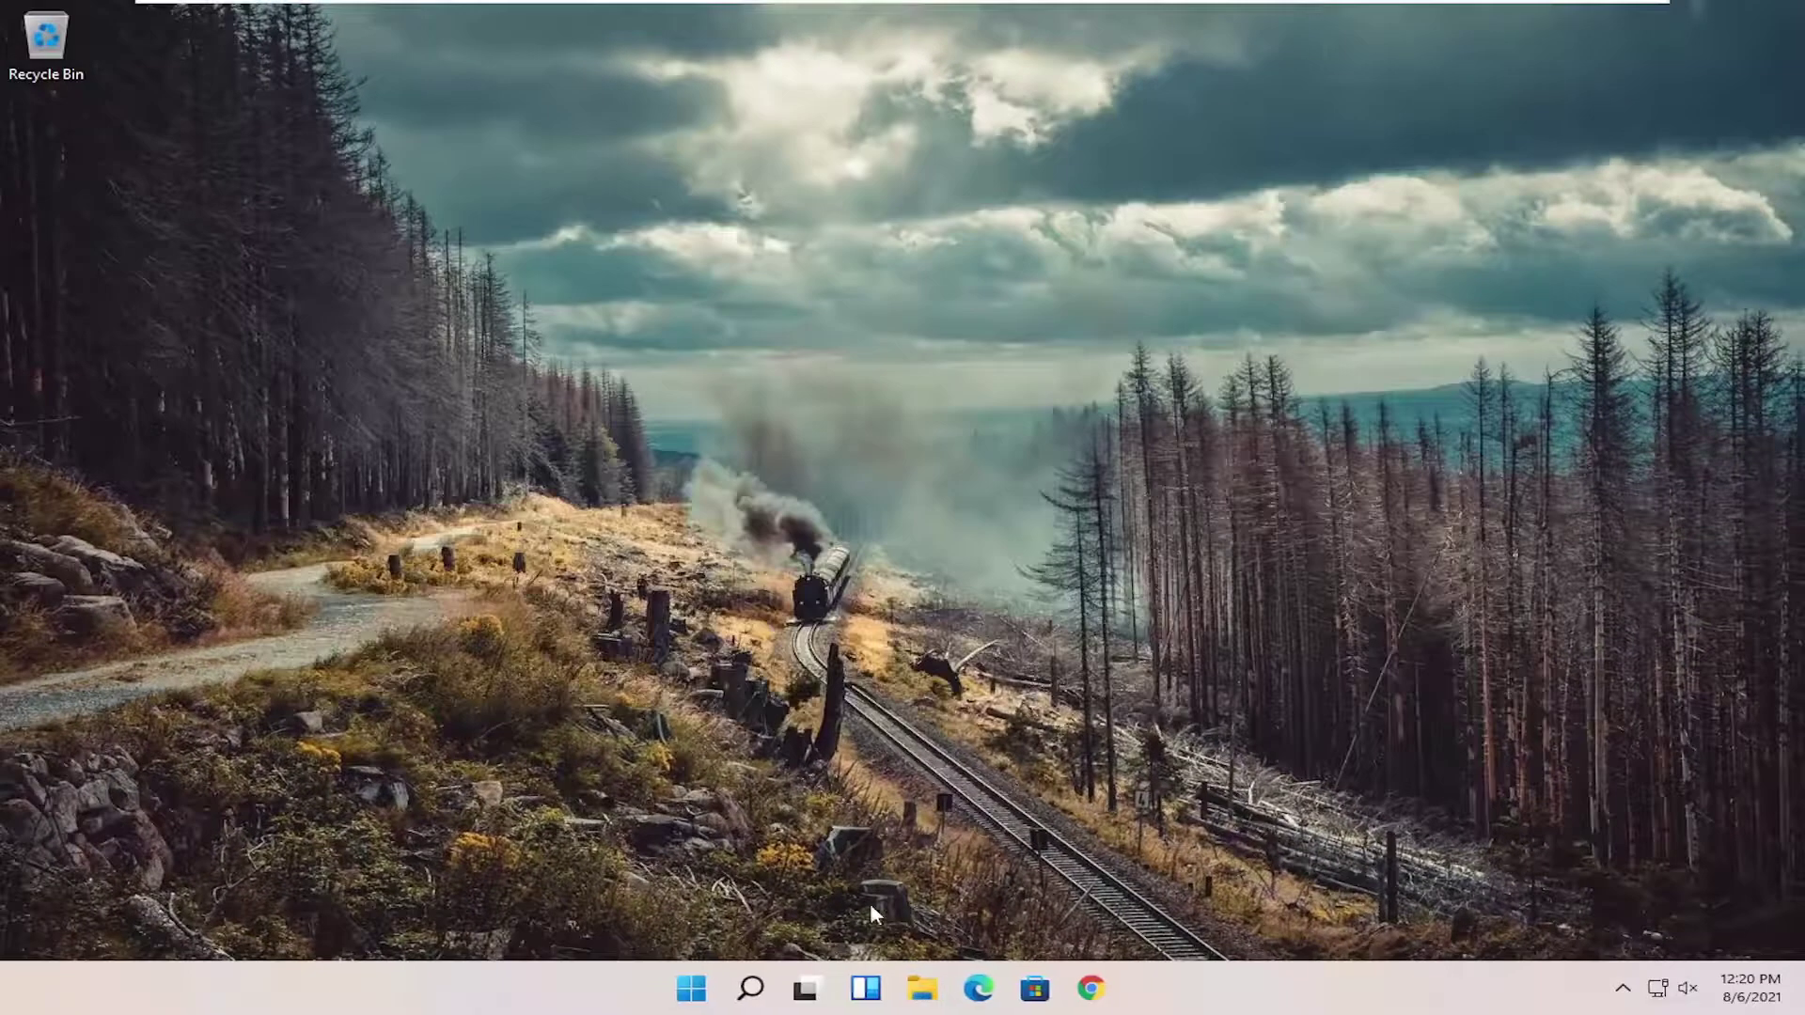
click(931, 989)
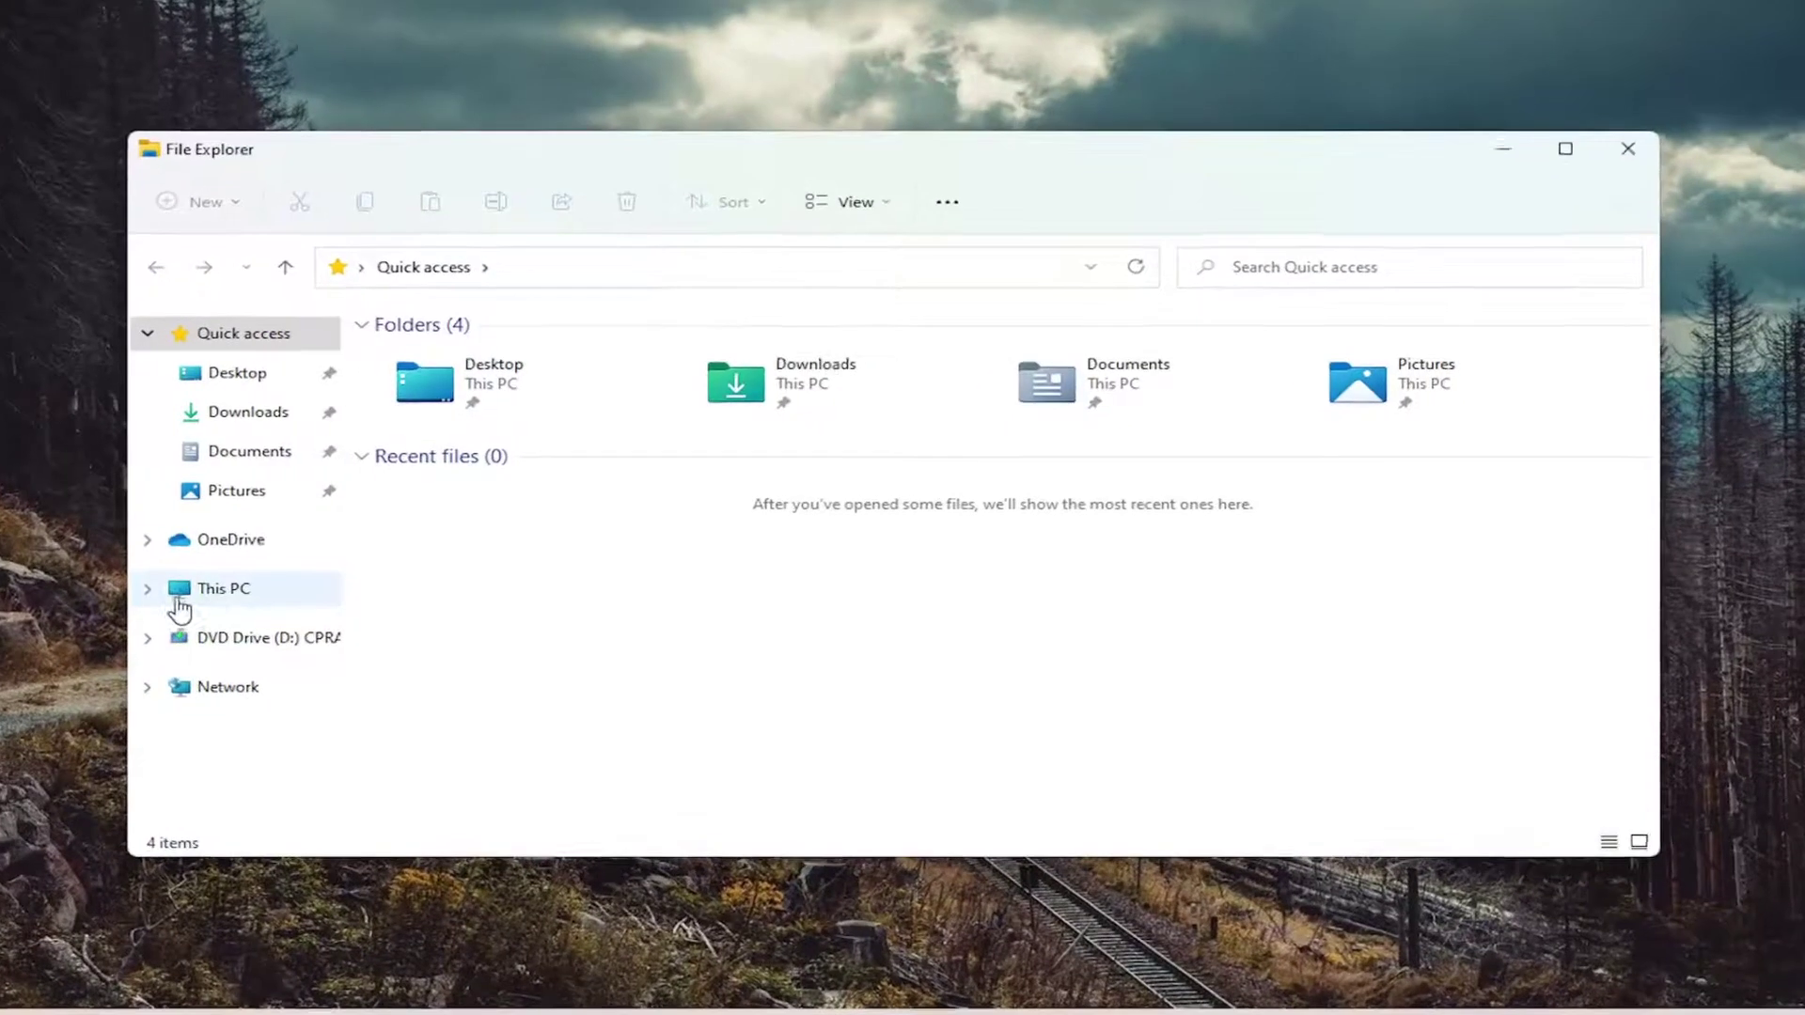
click(192, 595)
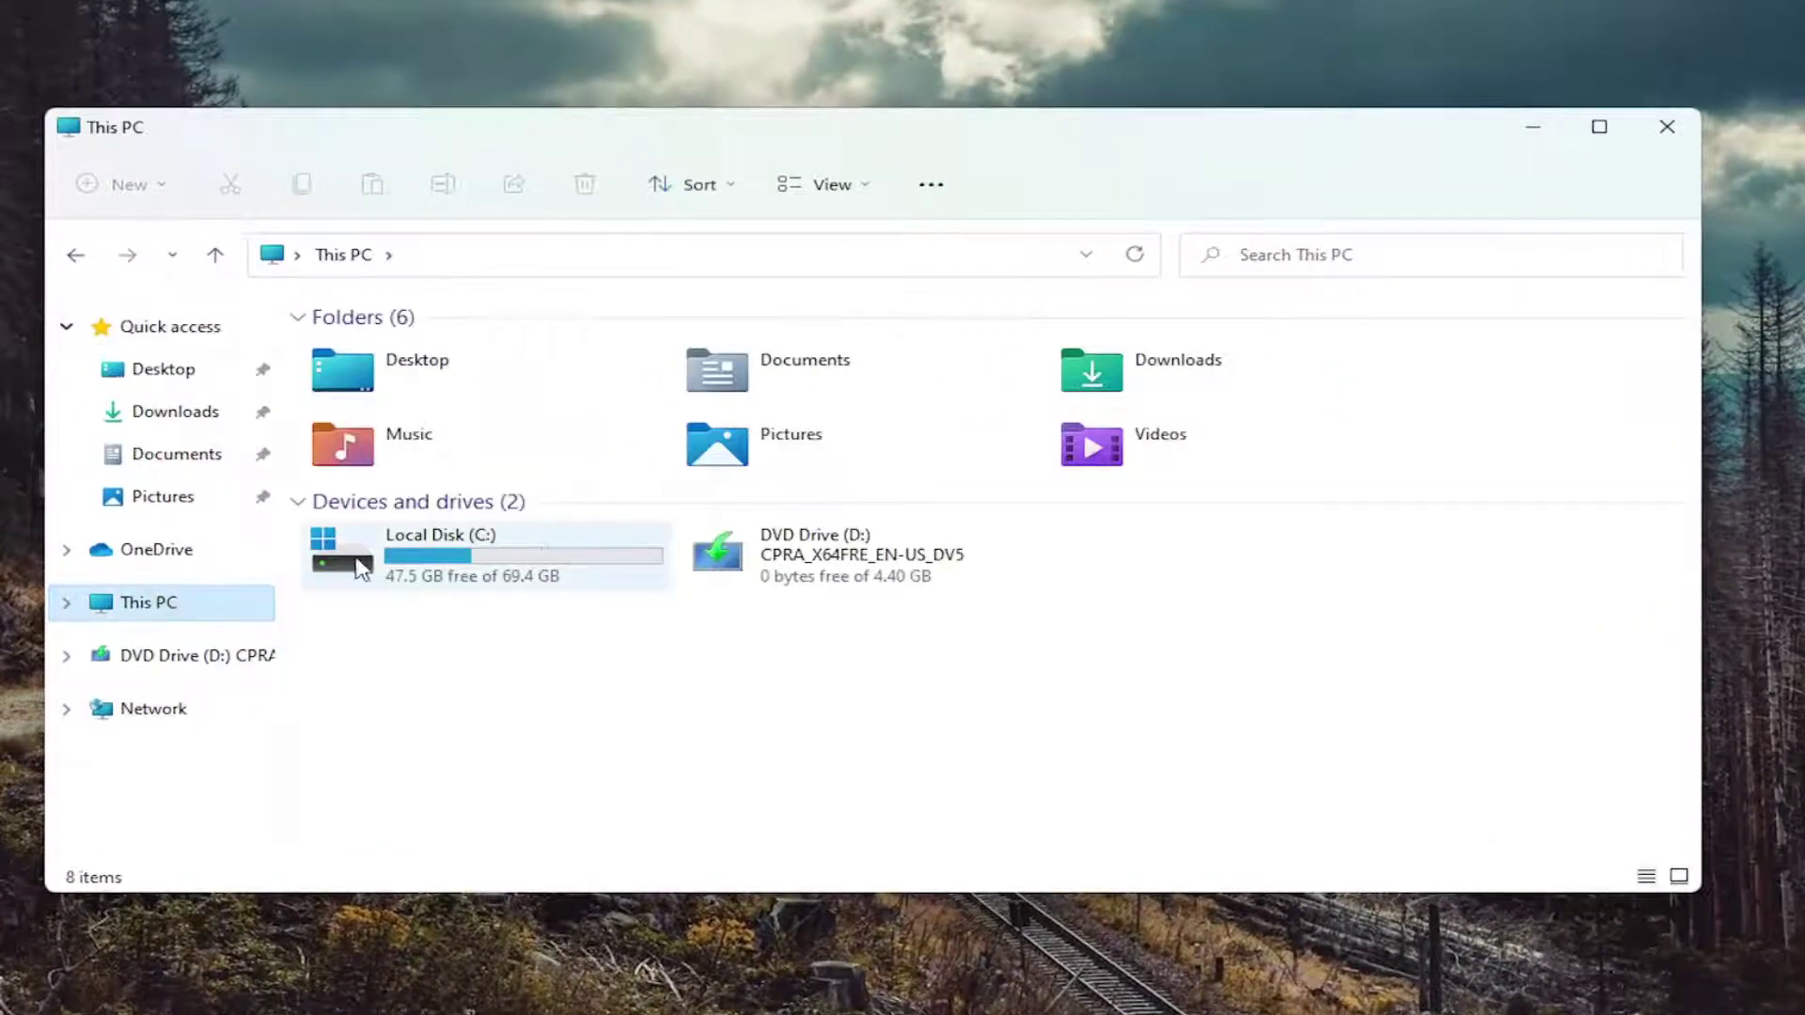
right_click(450, 559)
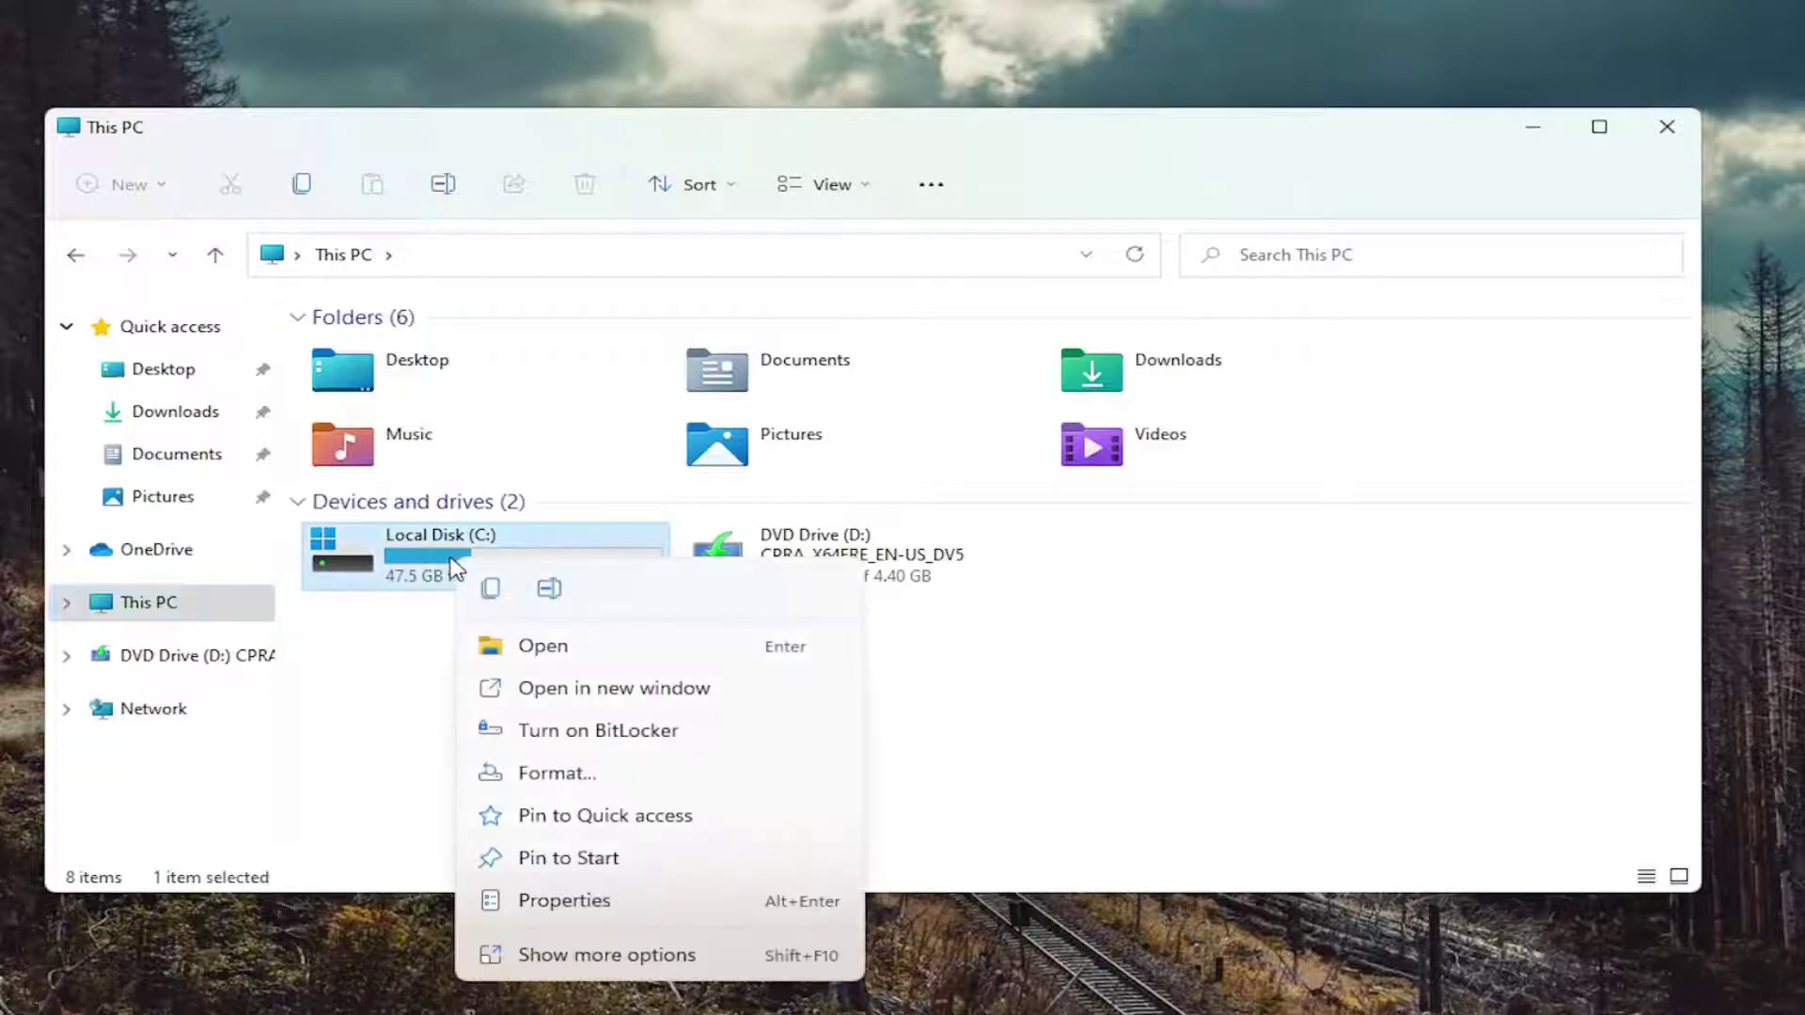
click(545, 899)
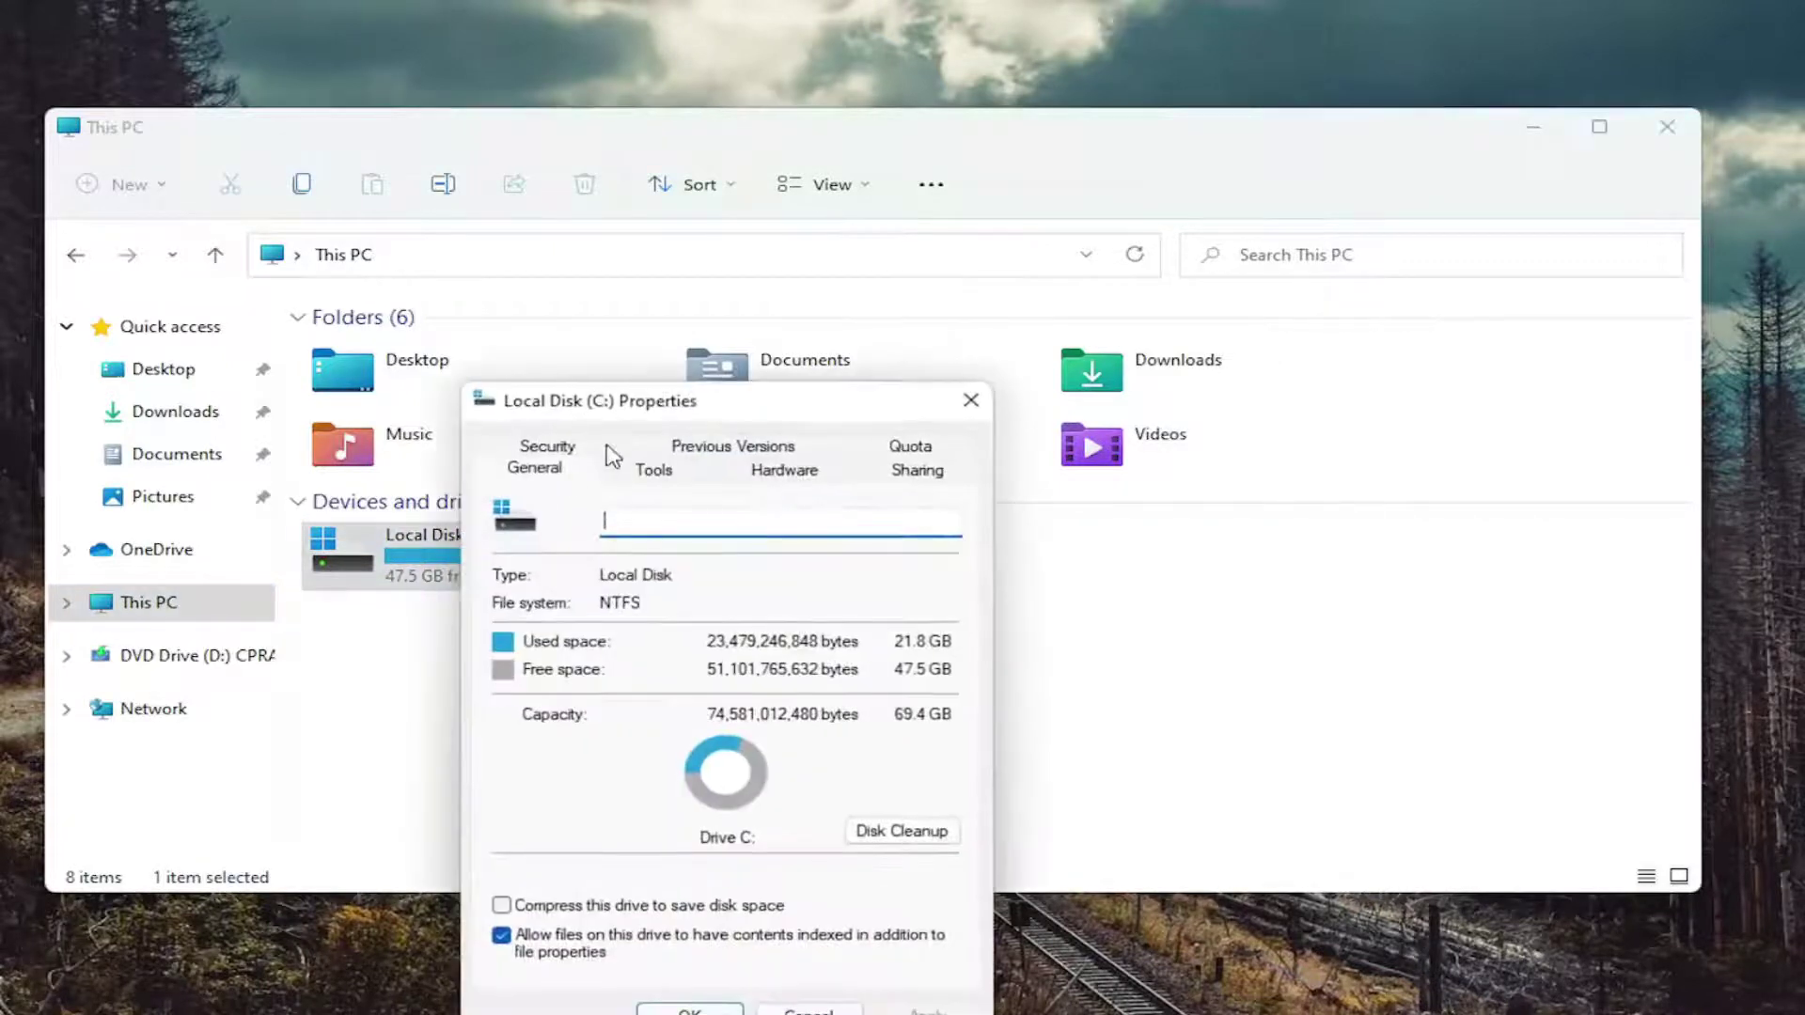
drag(649, 402, 704, 174)
- Scan Local Disk (C:) for errors, confirm none found, then close the properties and Explorer
click(710, 242)
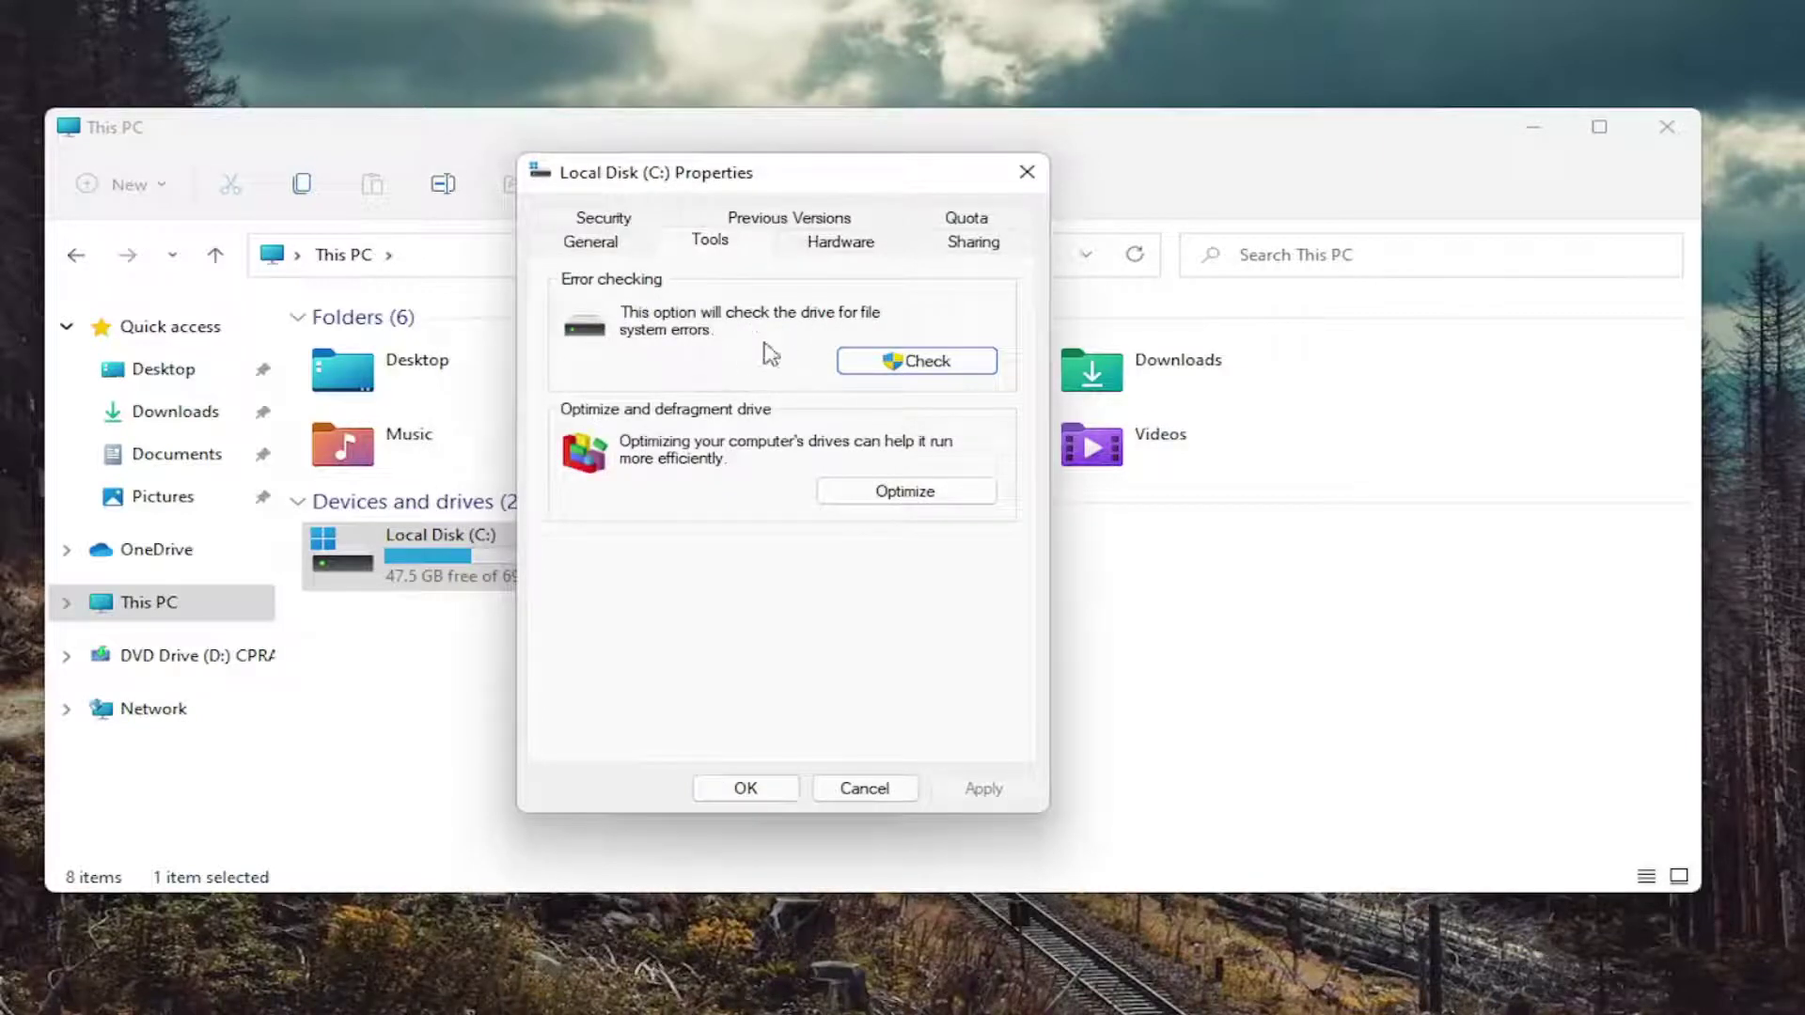
click(916, 373)
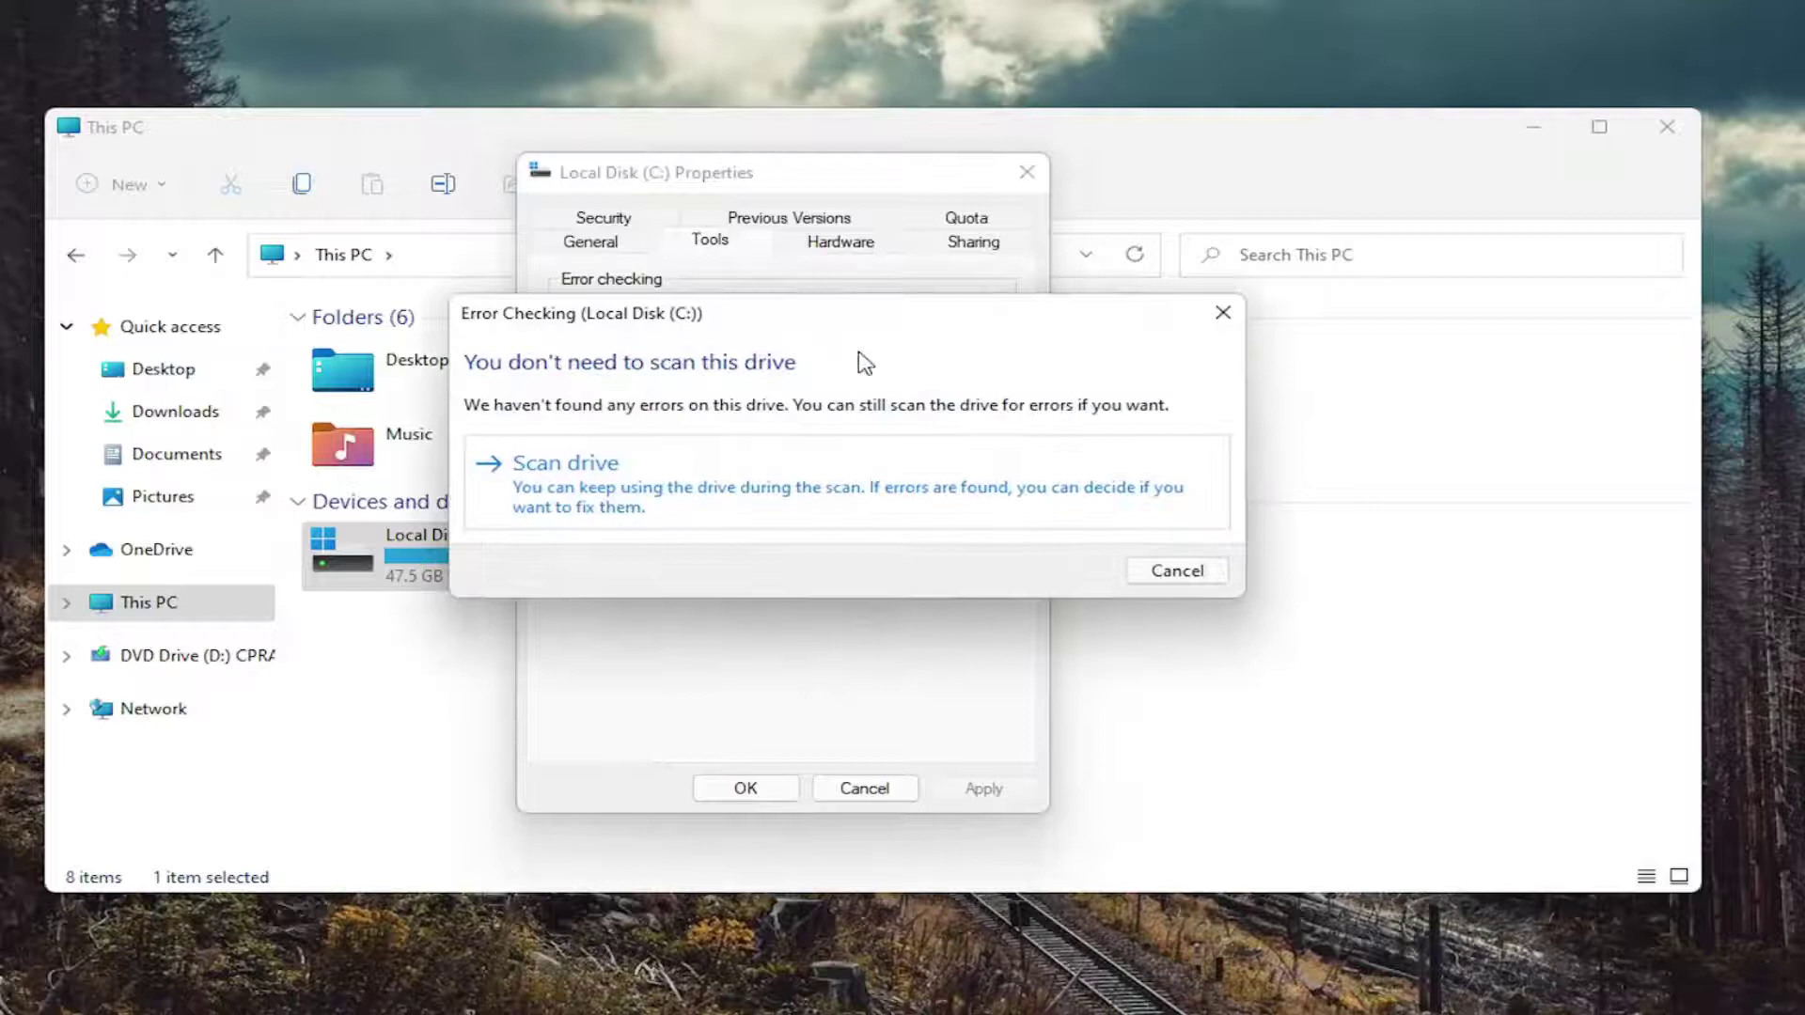
drag(863, 362, 803, 343)
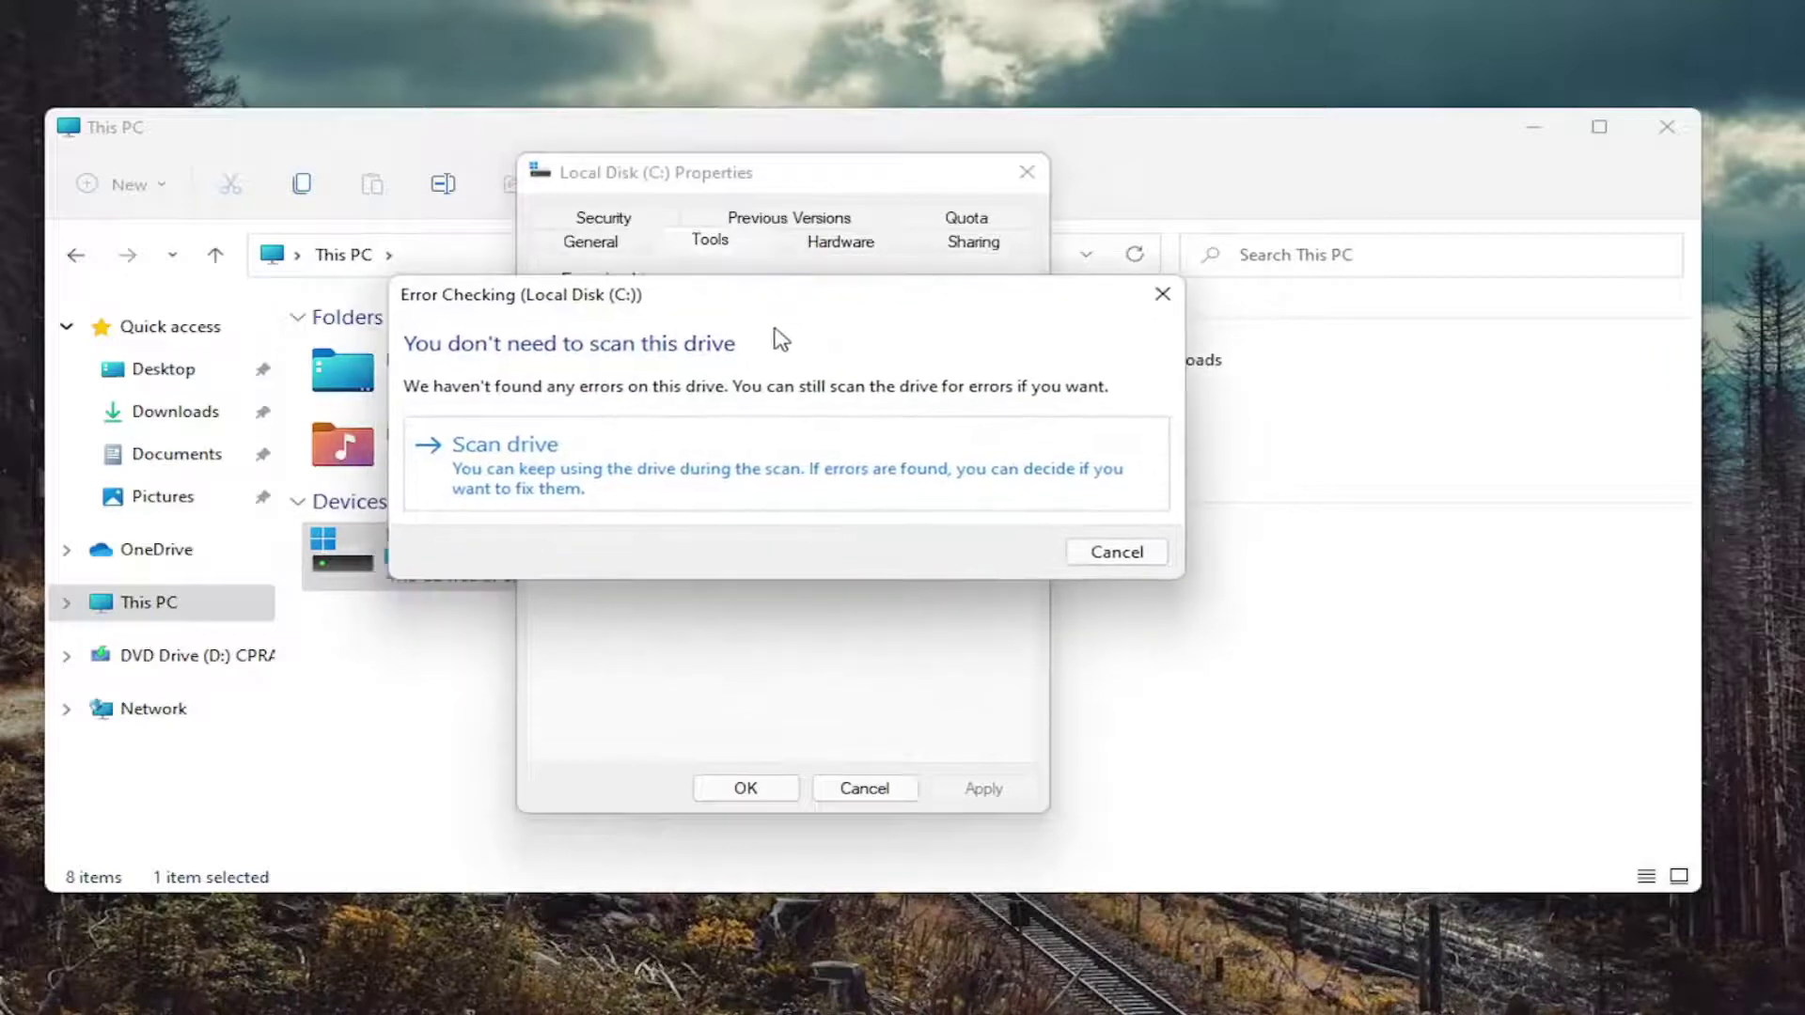
click(587, 469)
drag(705, 293, 821, 326)
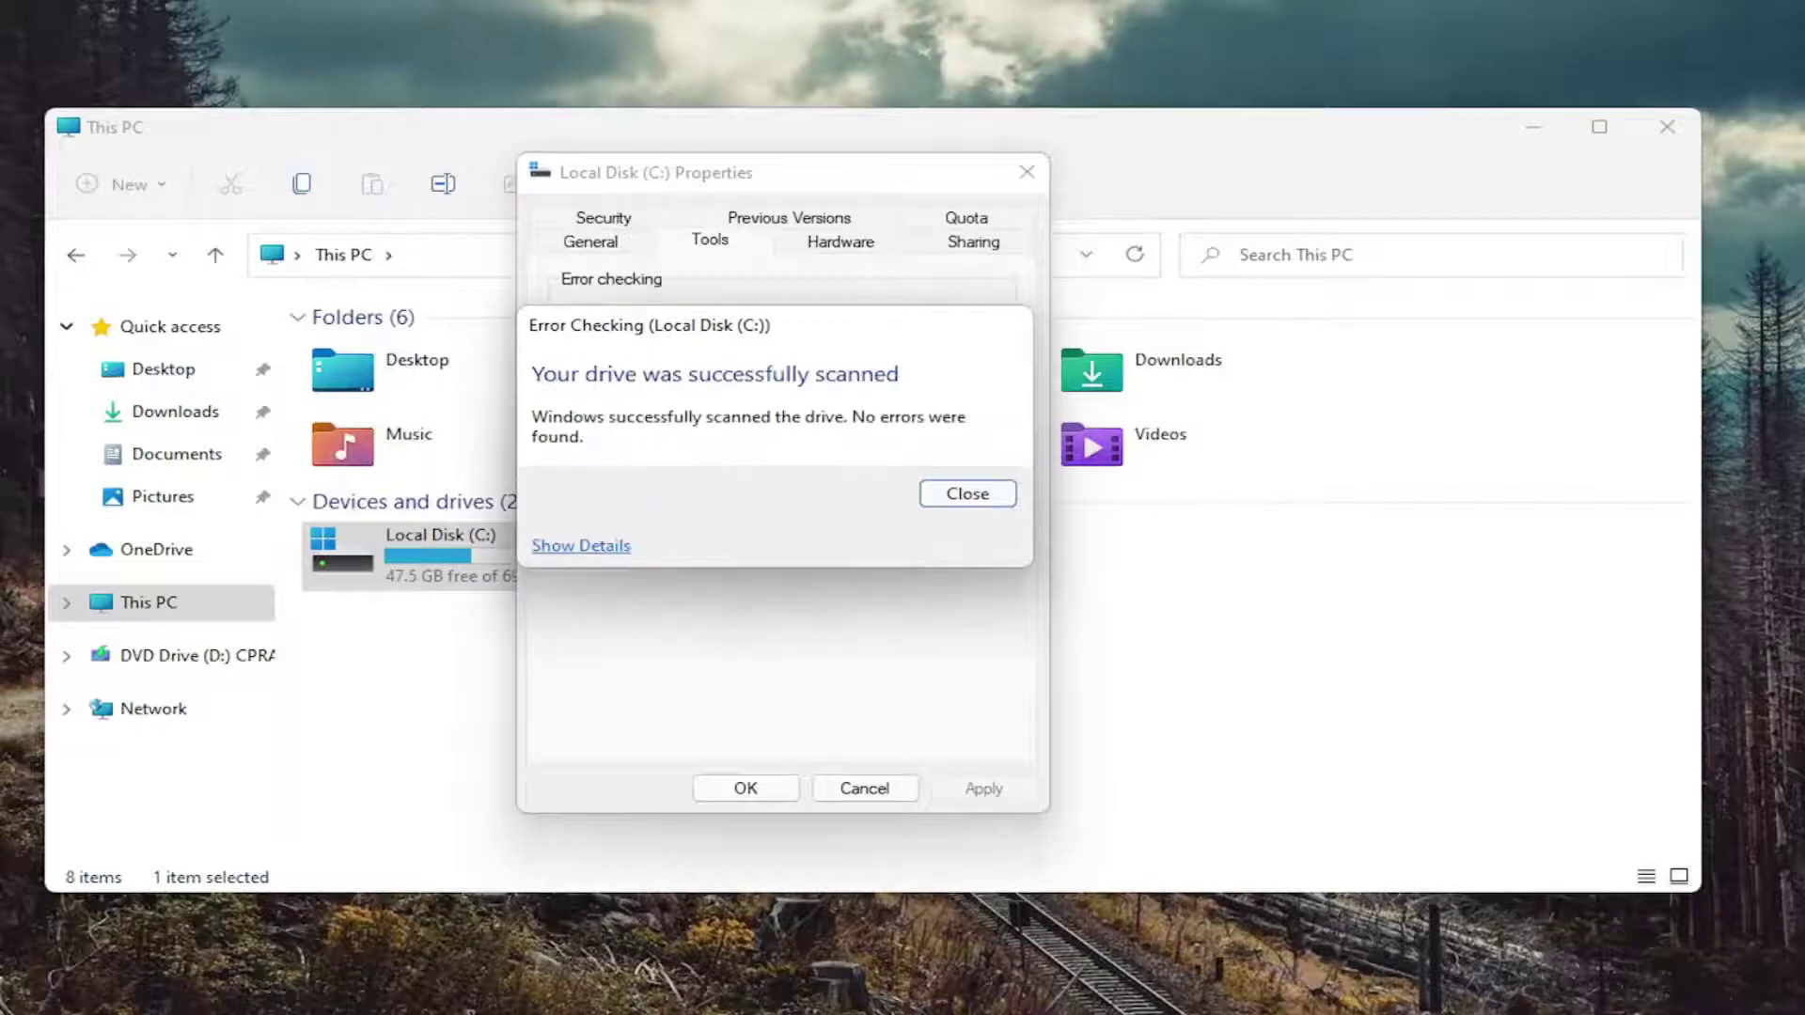
click(967, 493)
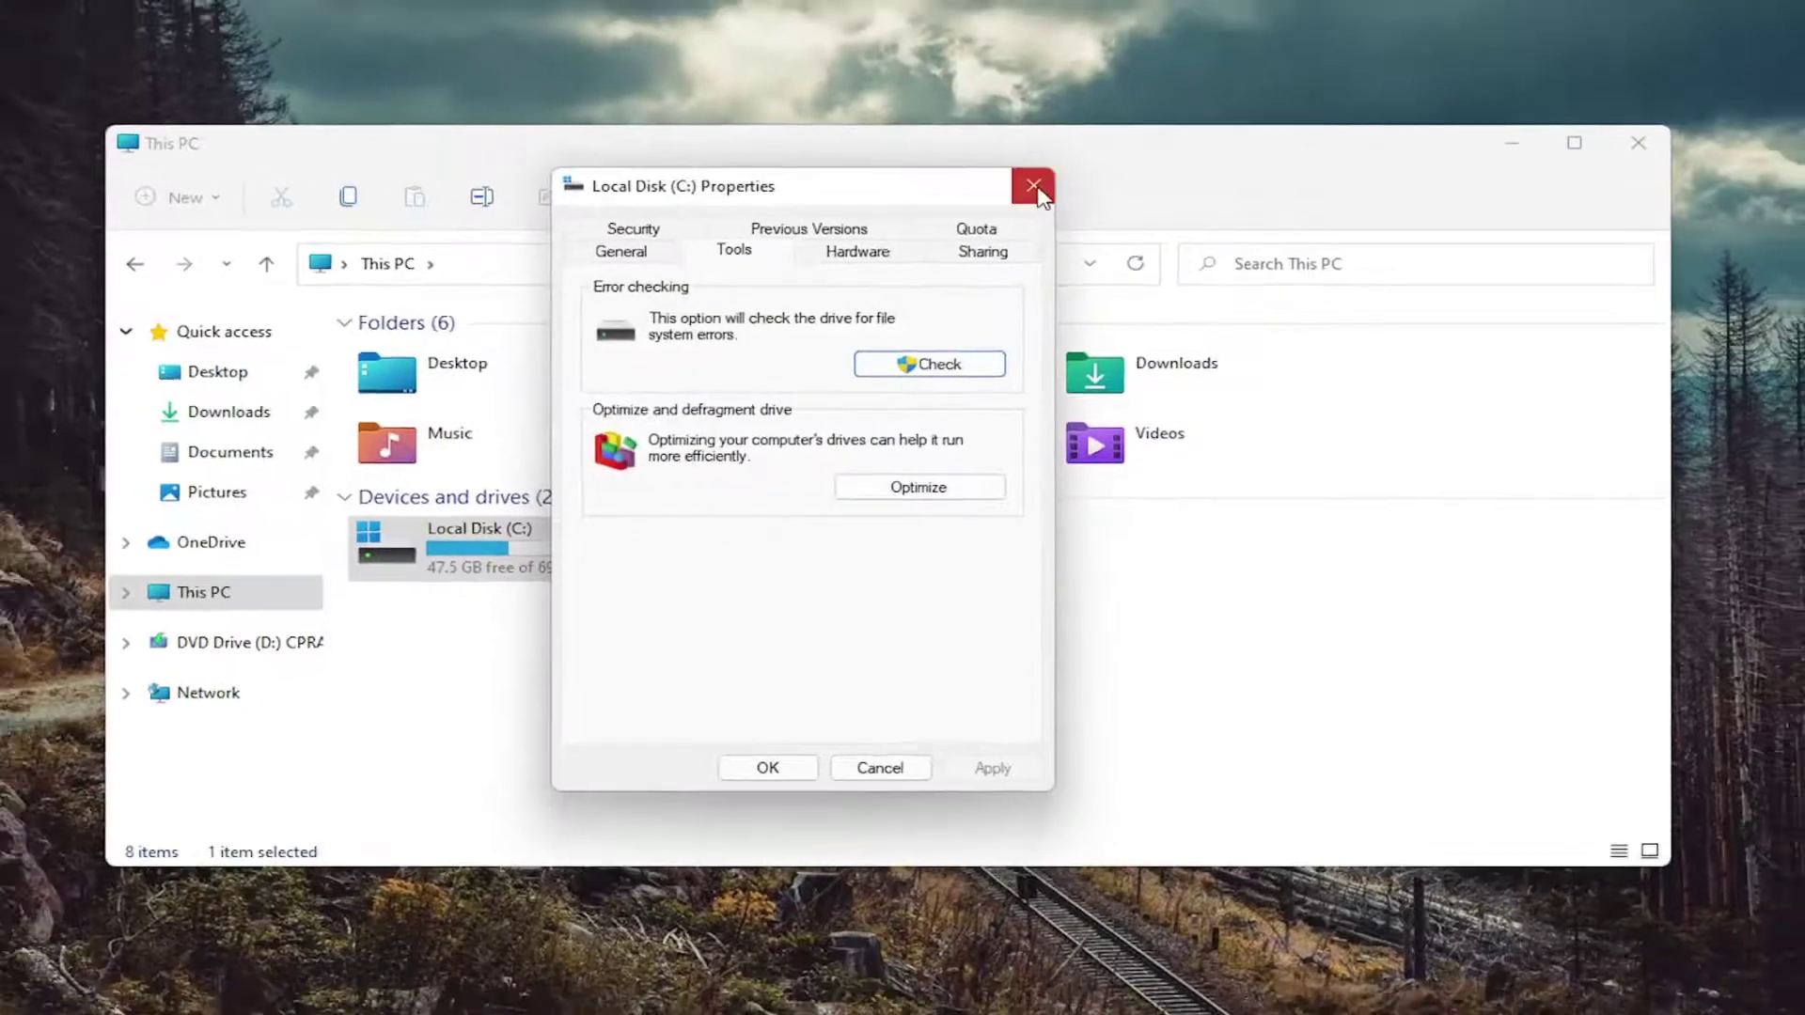
click(1034, 186)
click(1638, 143)
- Restart Windows from the Win+X power-user menu
key(super+x)
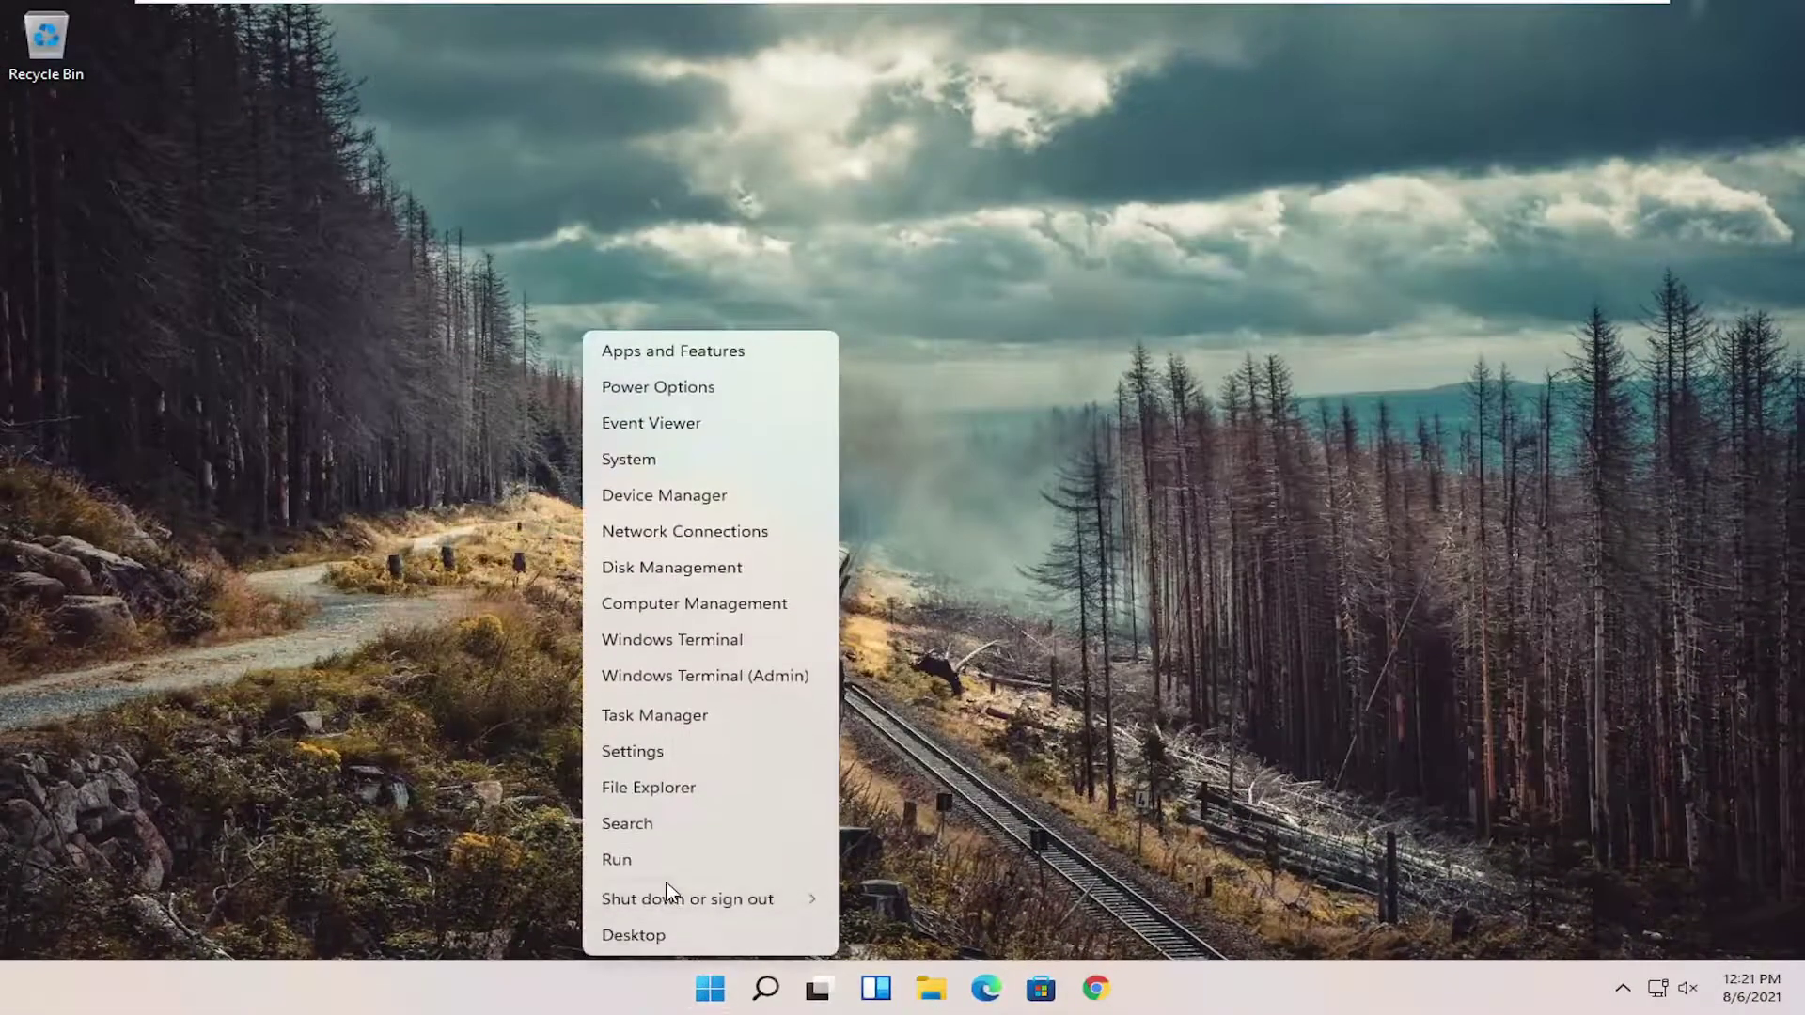
mouse_move(671, 903)
click(889, 938)
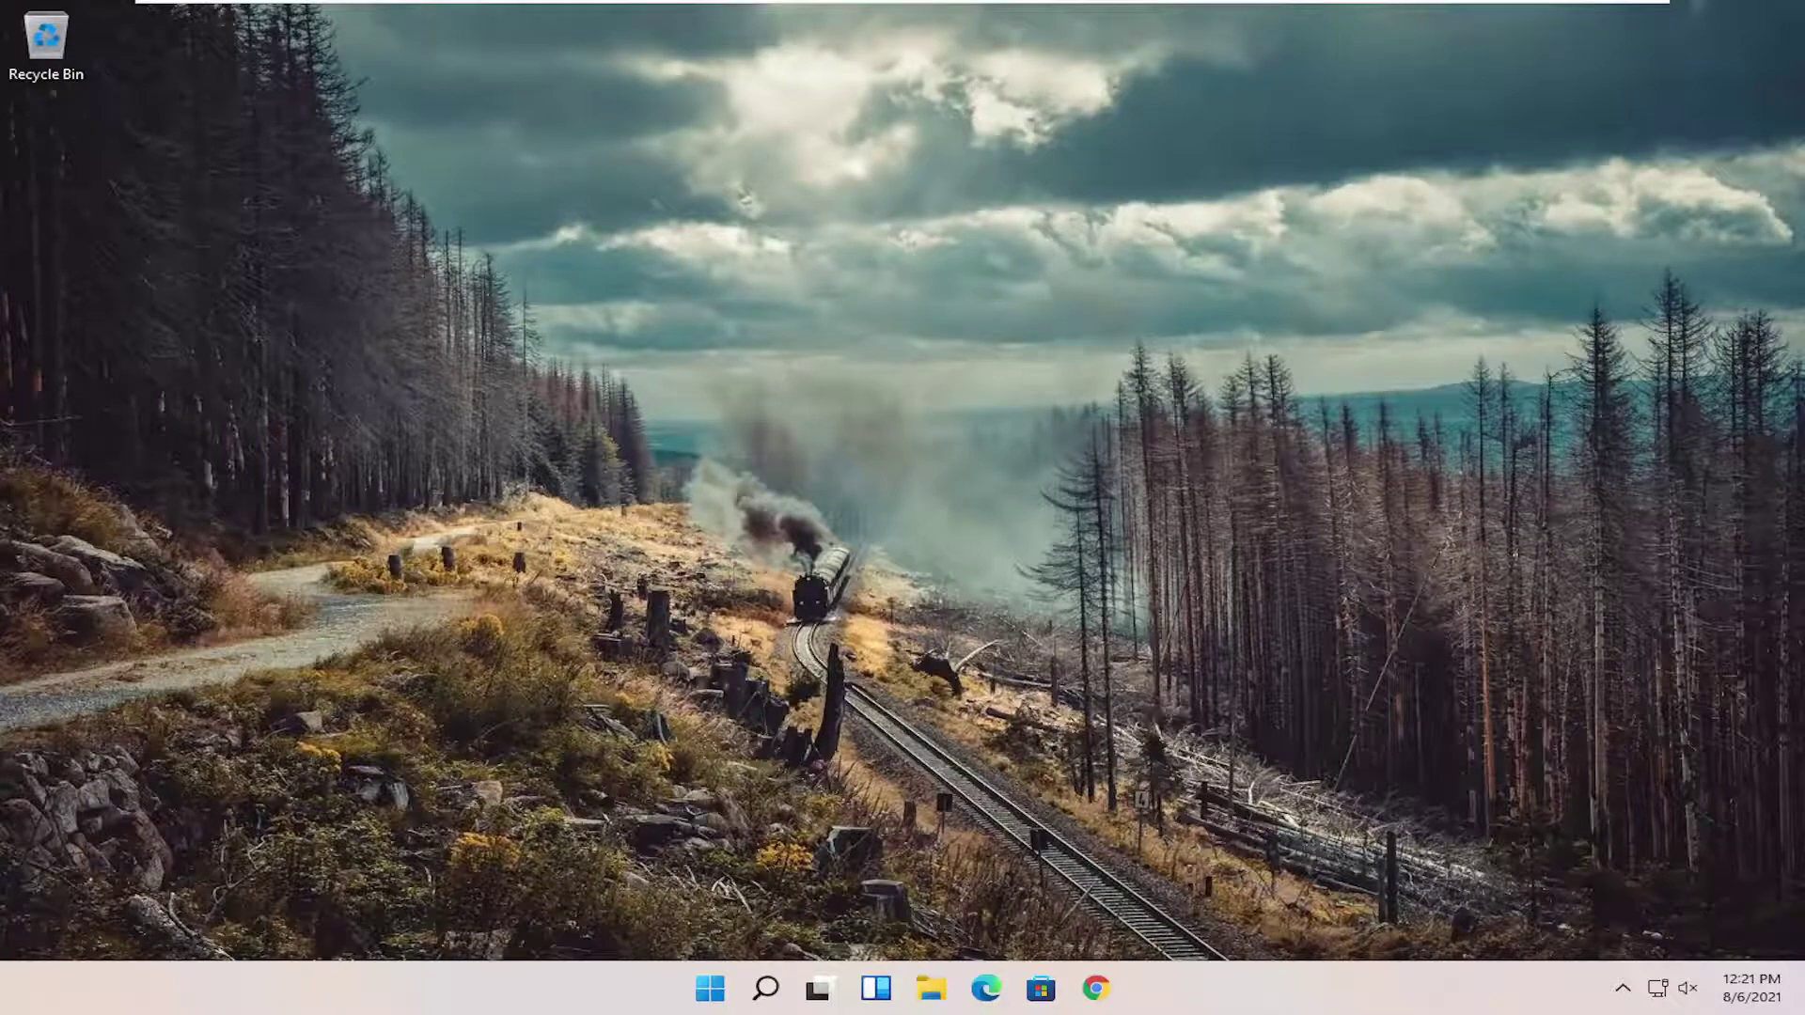
- Launch Registry Editor as administrator from a 'regedit' search, approving the UAC prompt
click(766, 992)
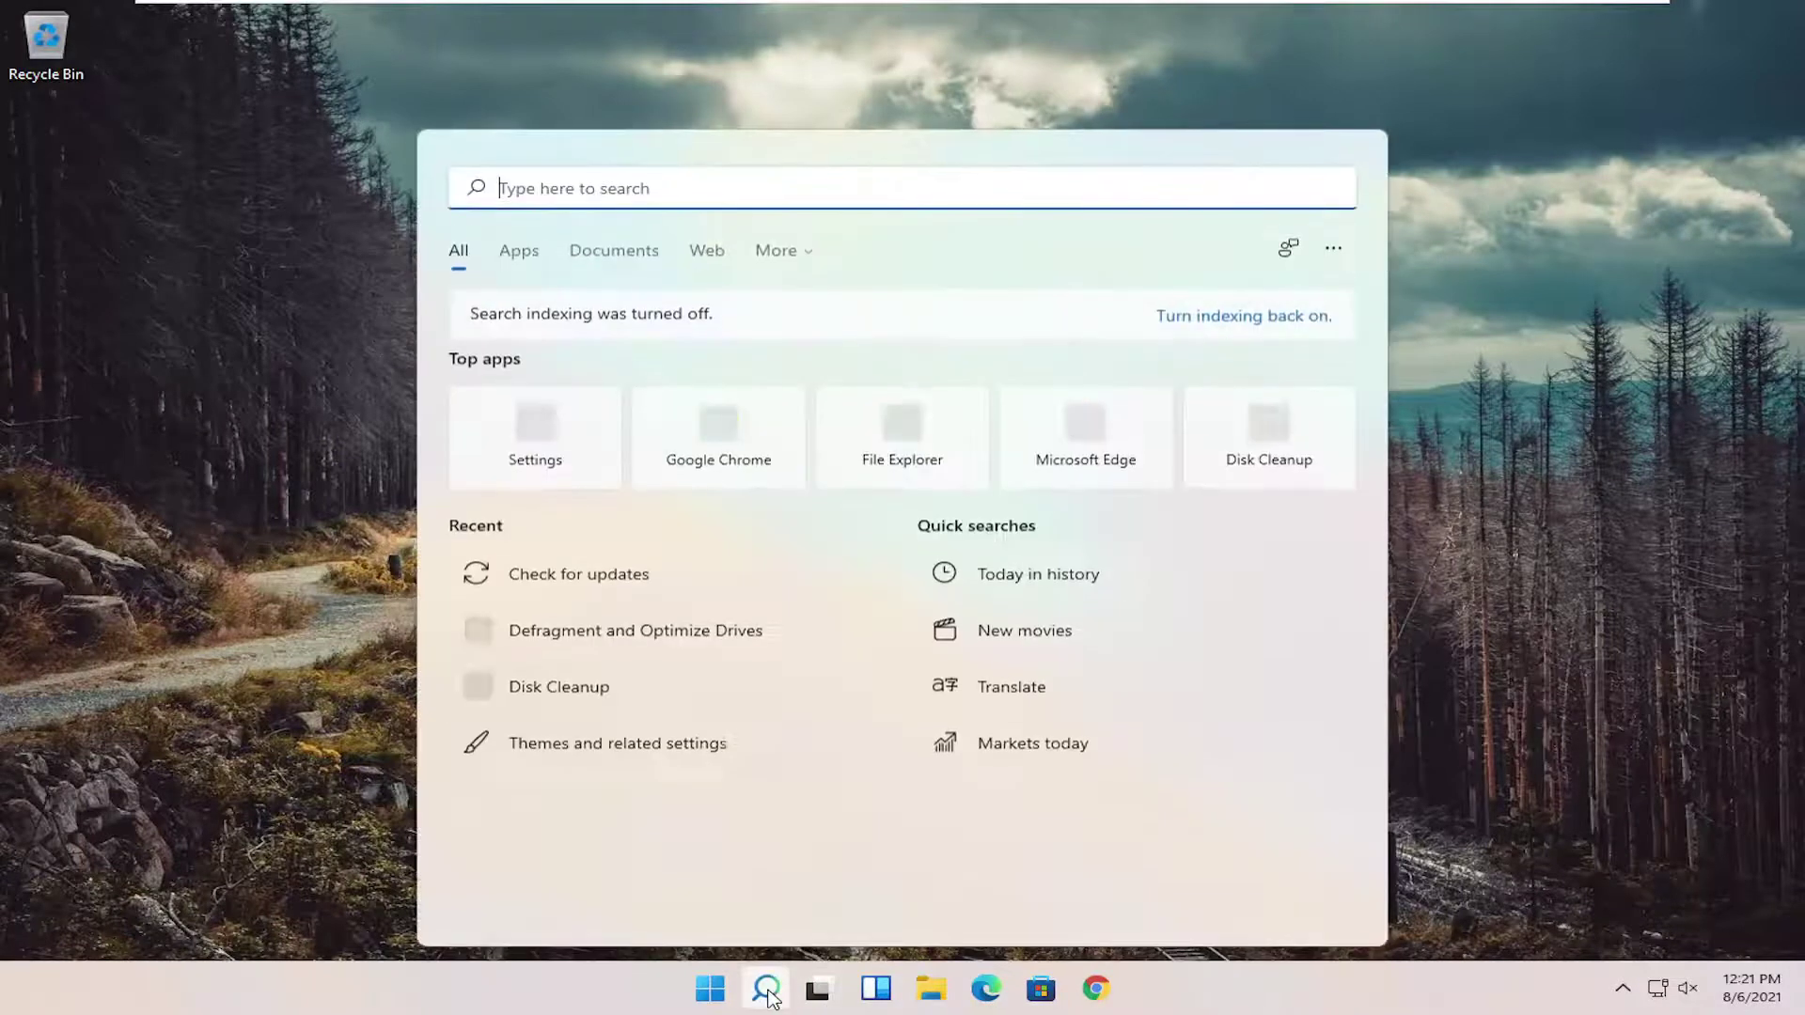
text(regedit)
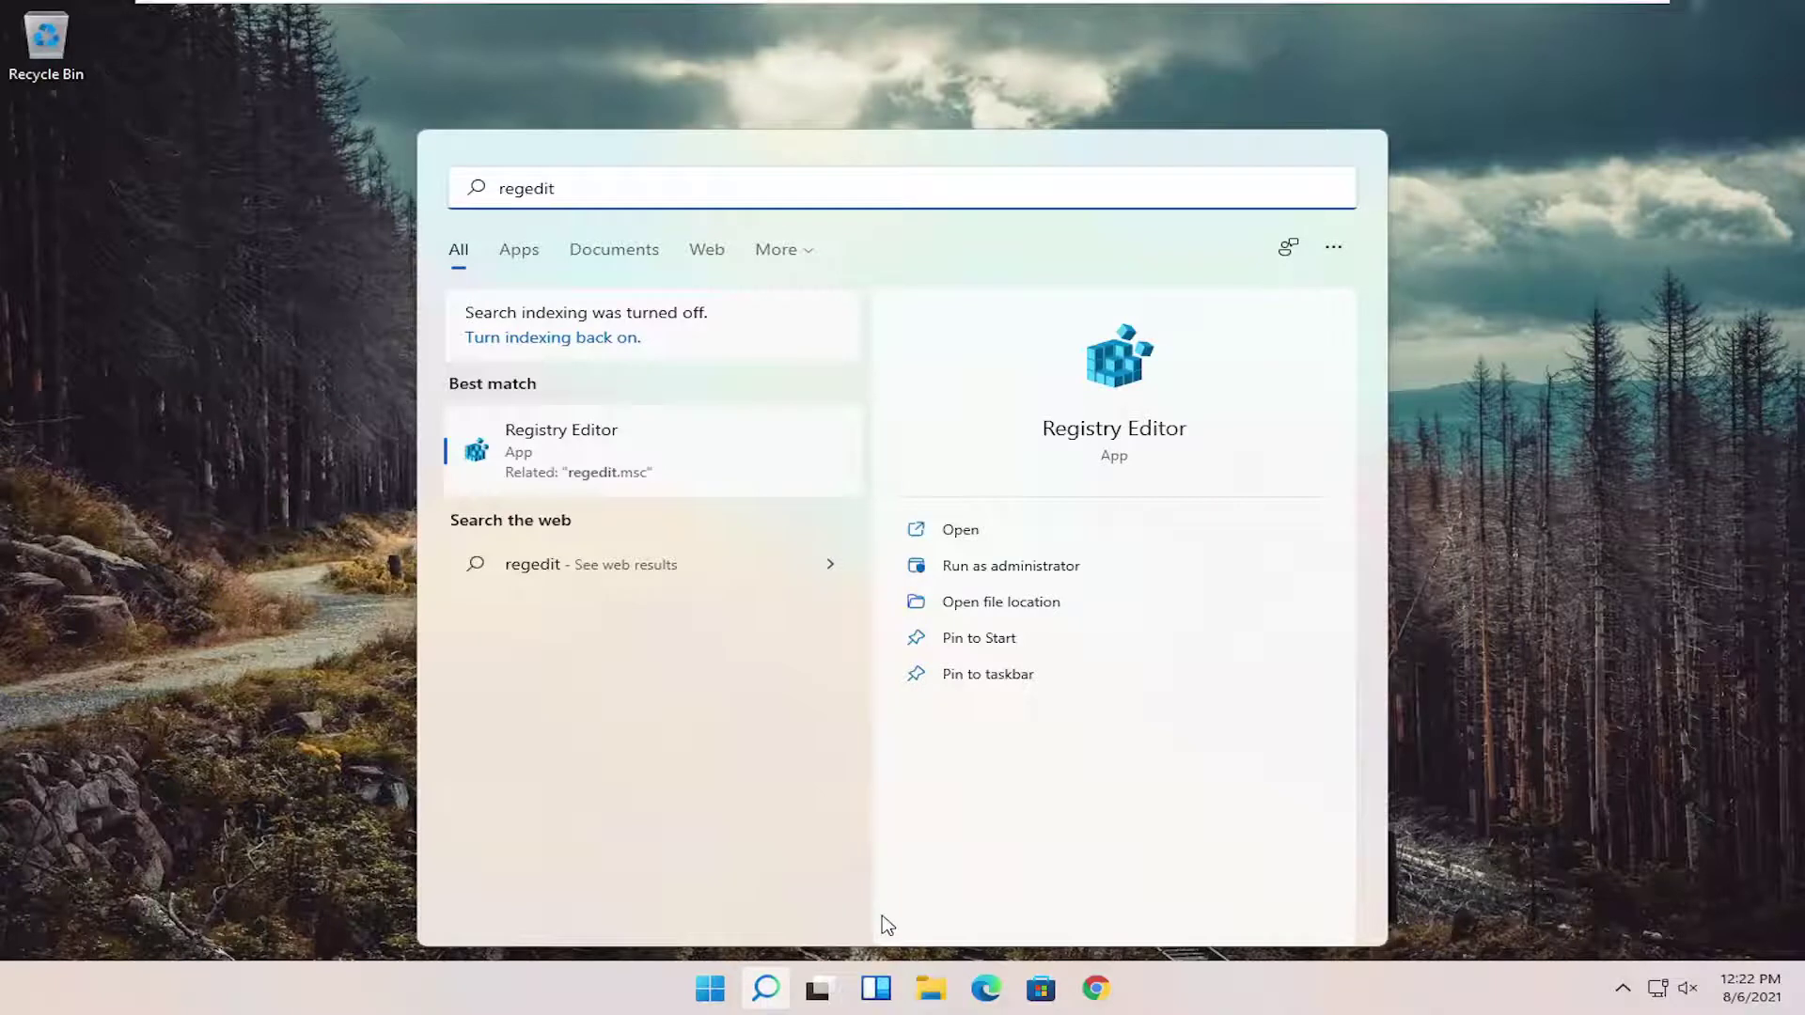
click(561, 332)
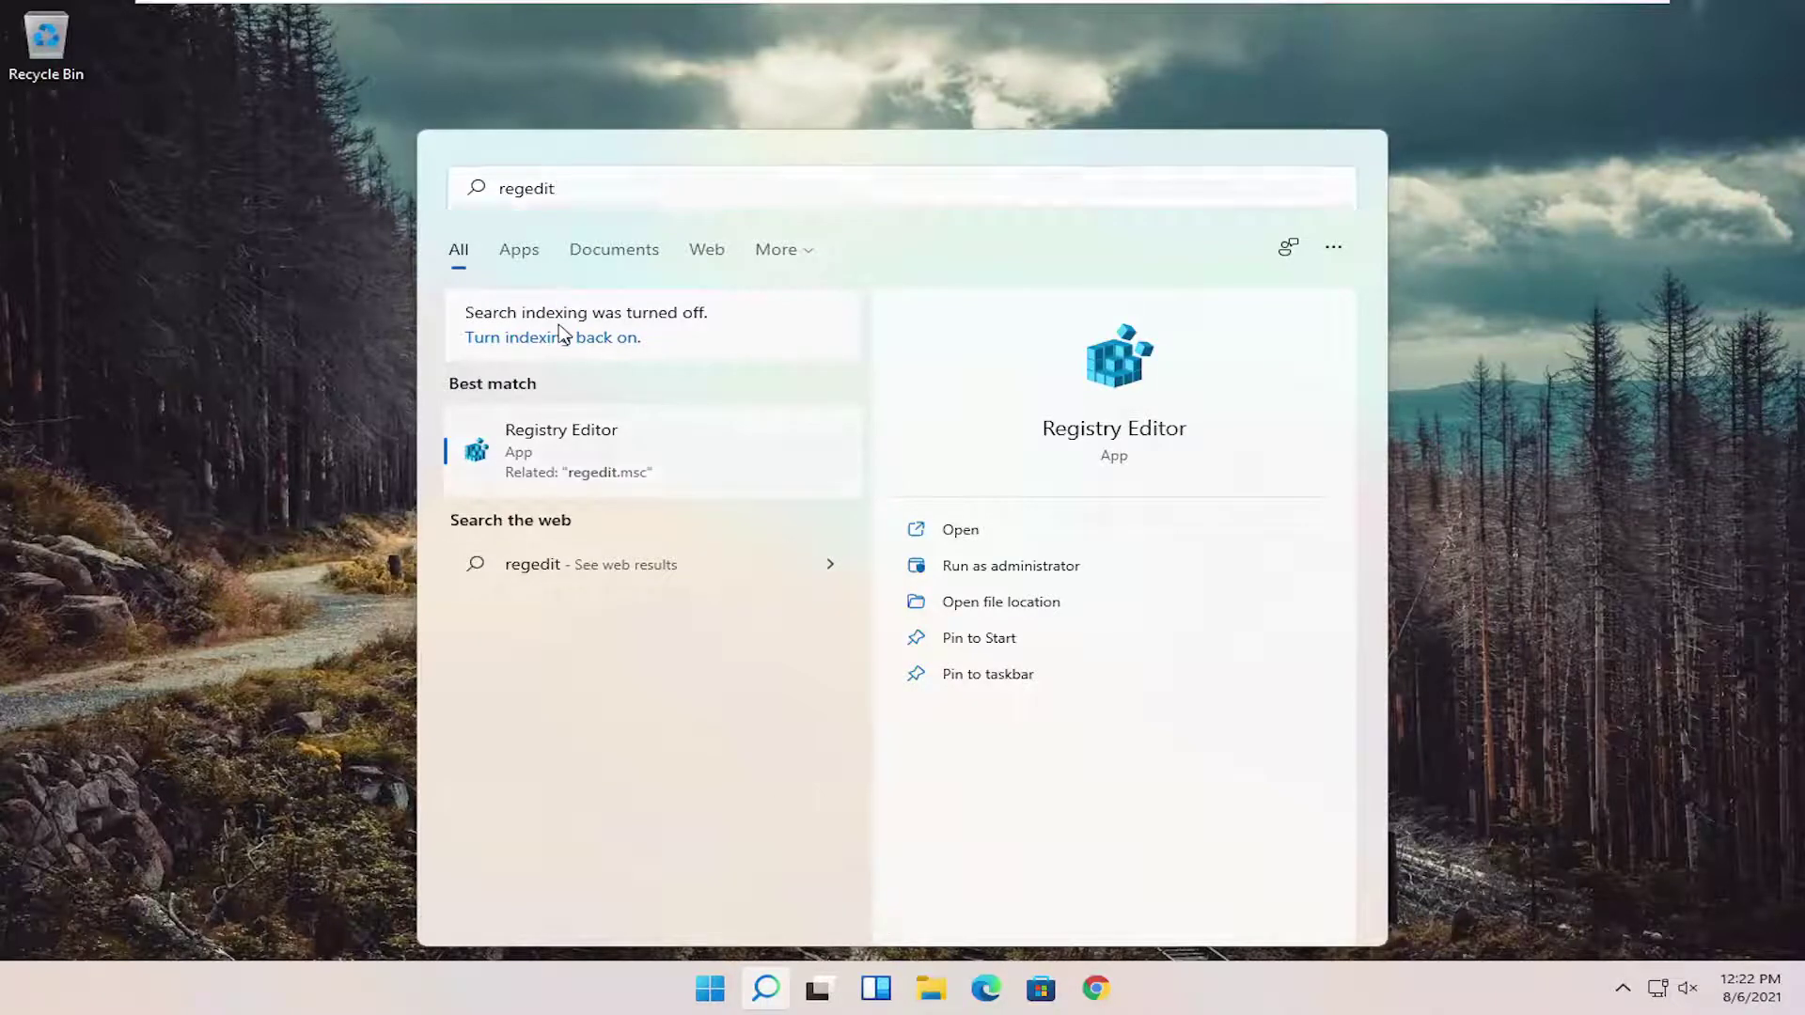
right_click(587, 477)
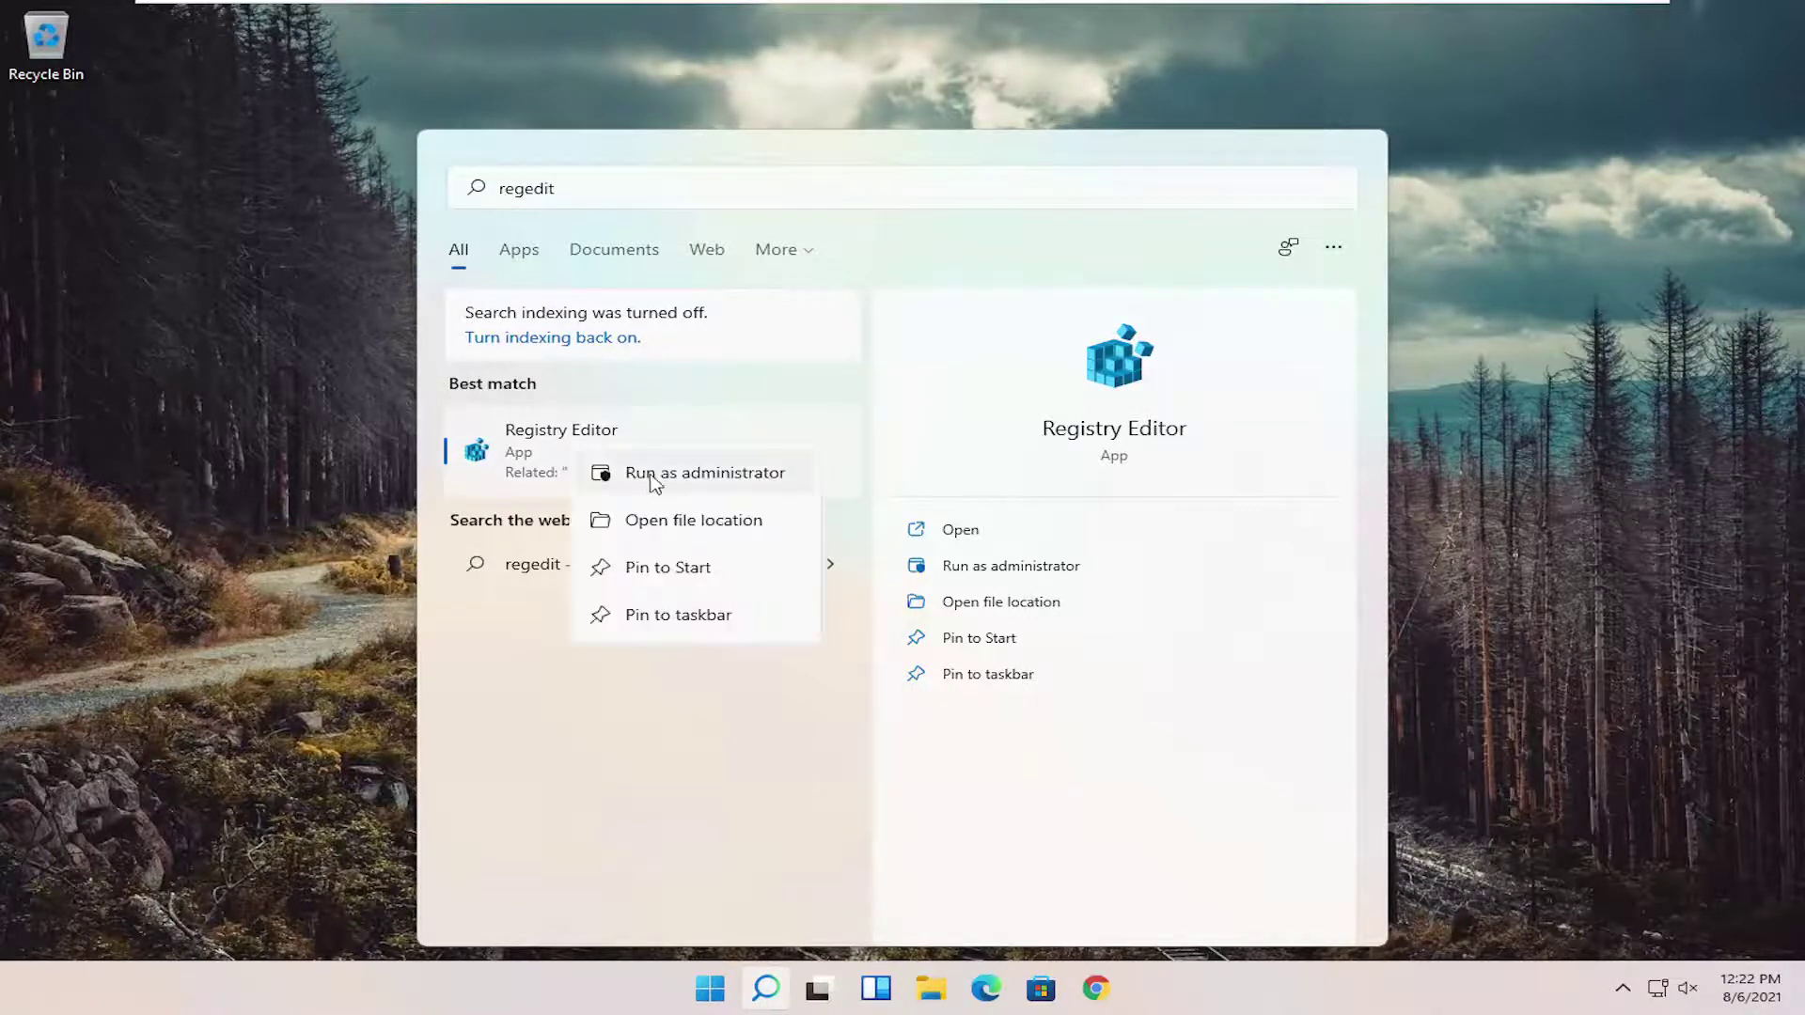
click(711, 476)
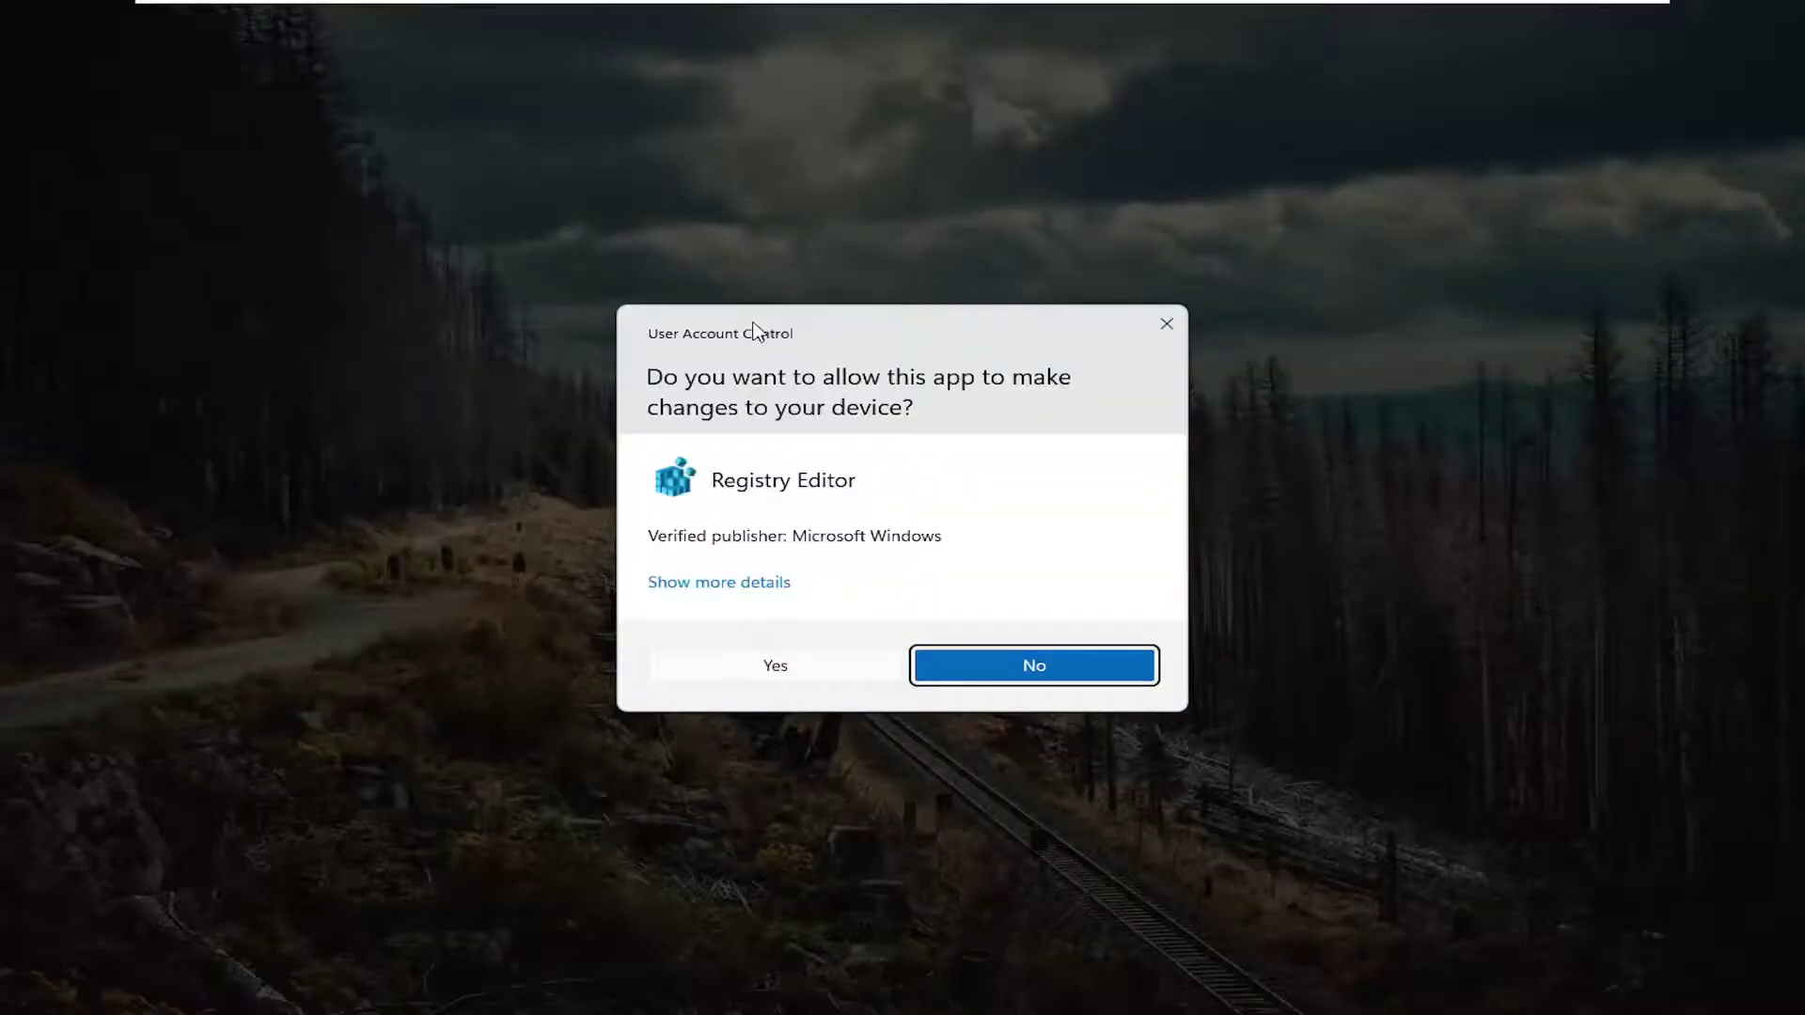
click(816, 675)
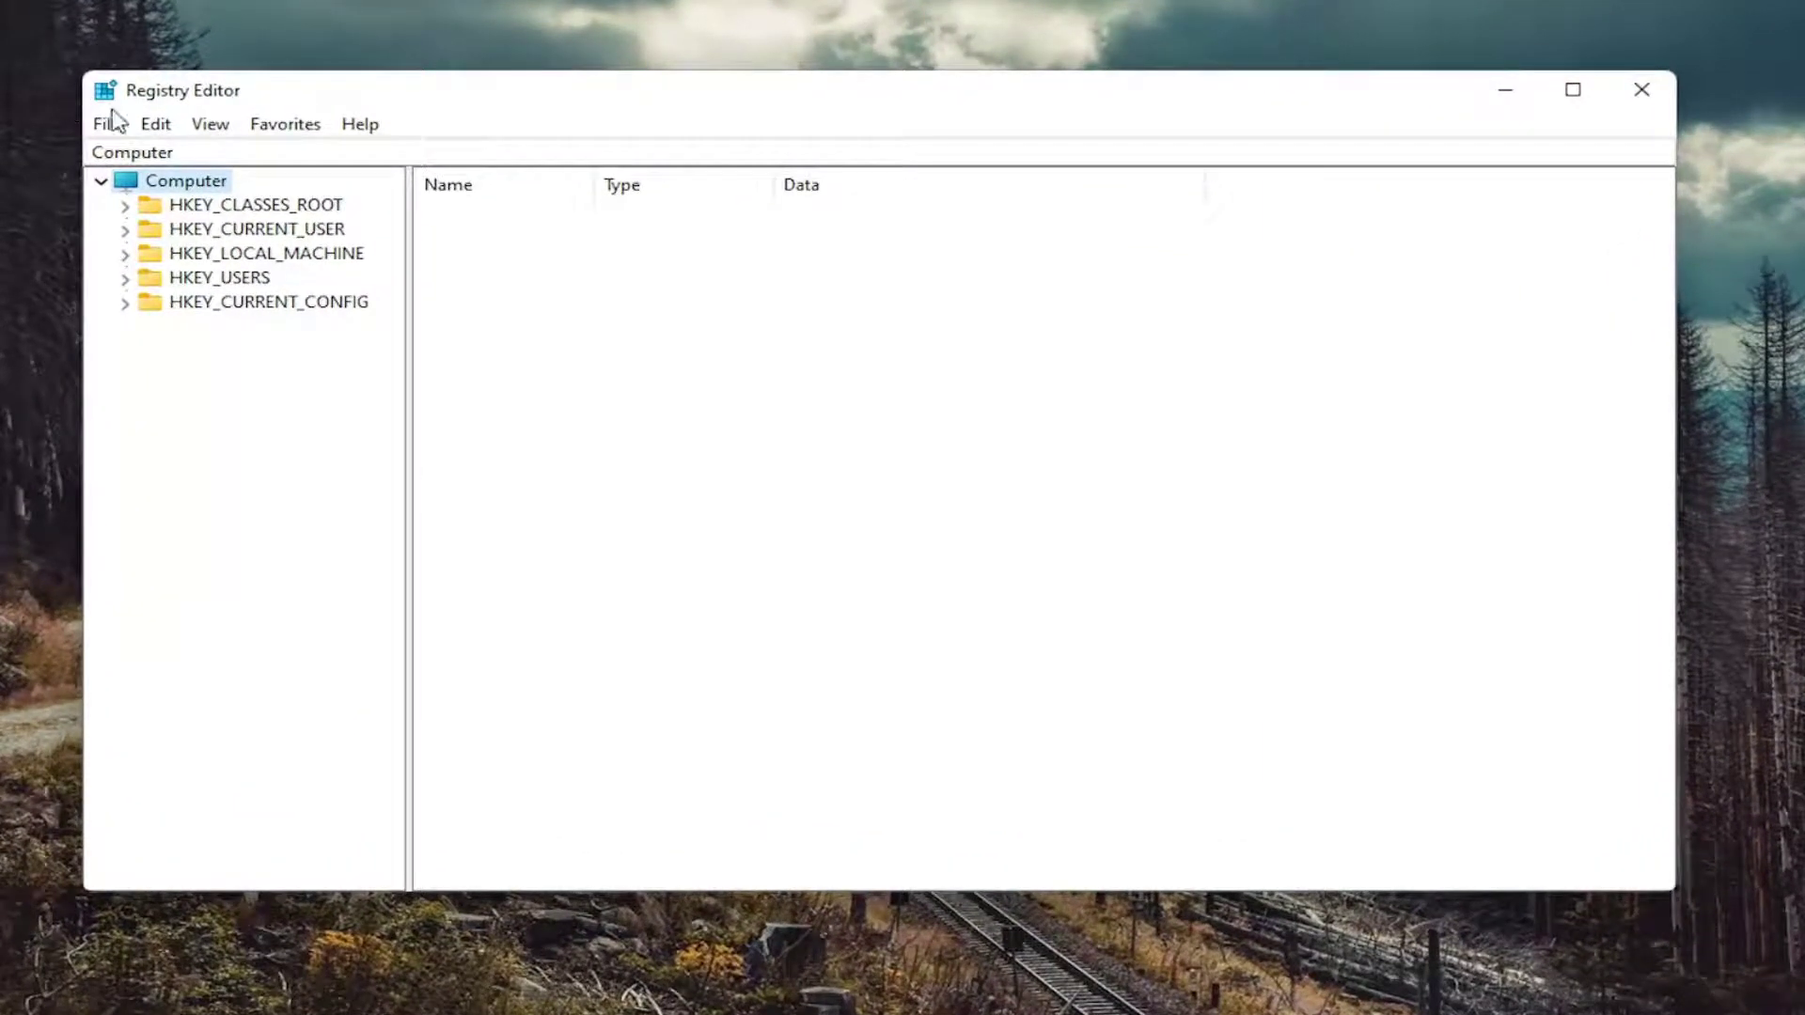
click(109, 125)
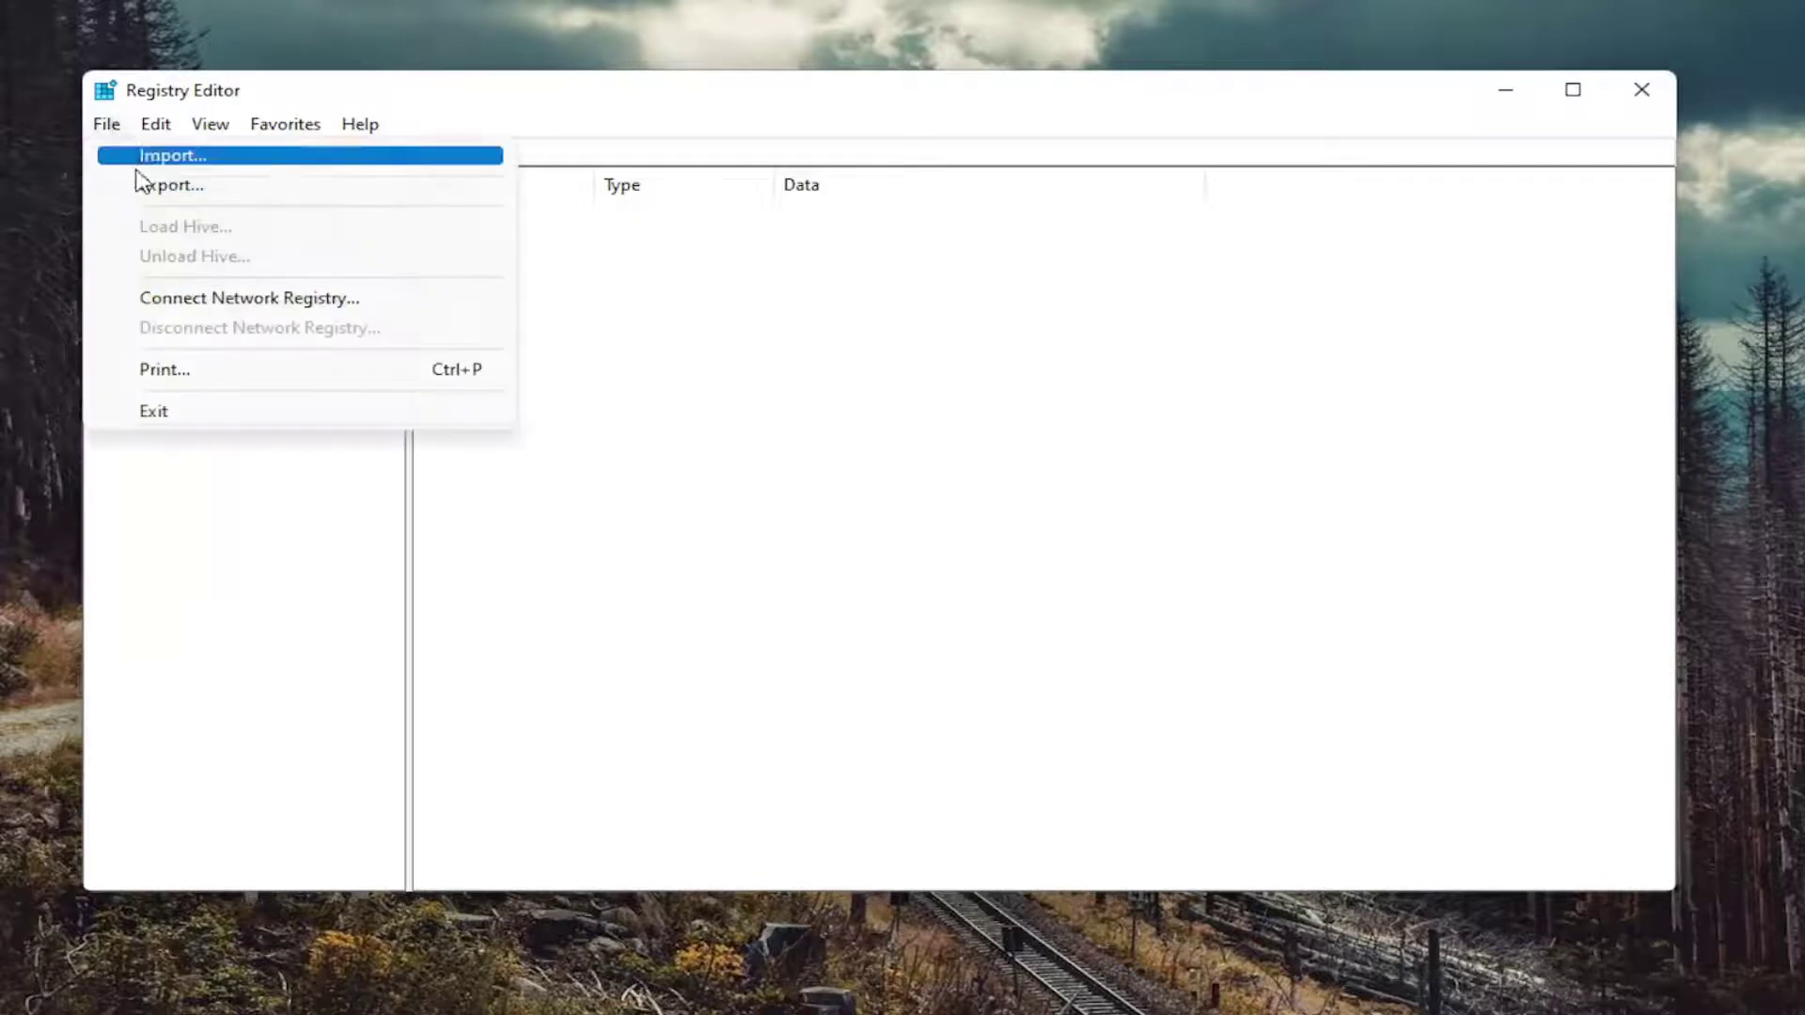
click(151, 184)
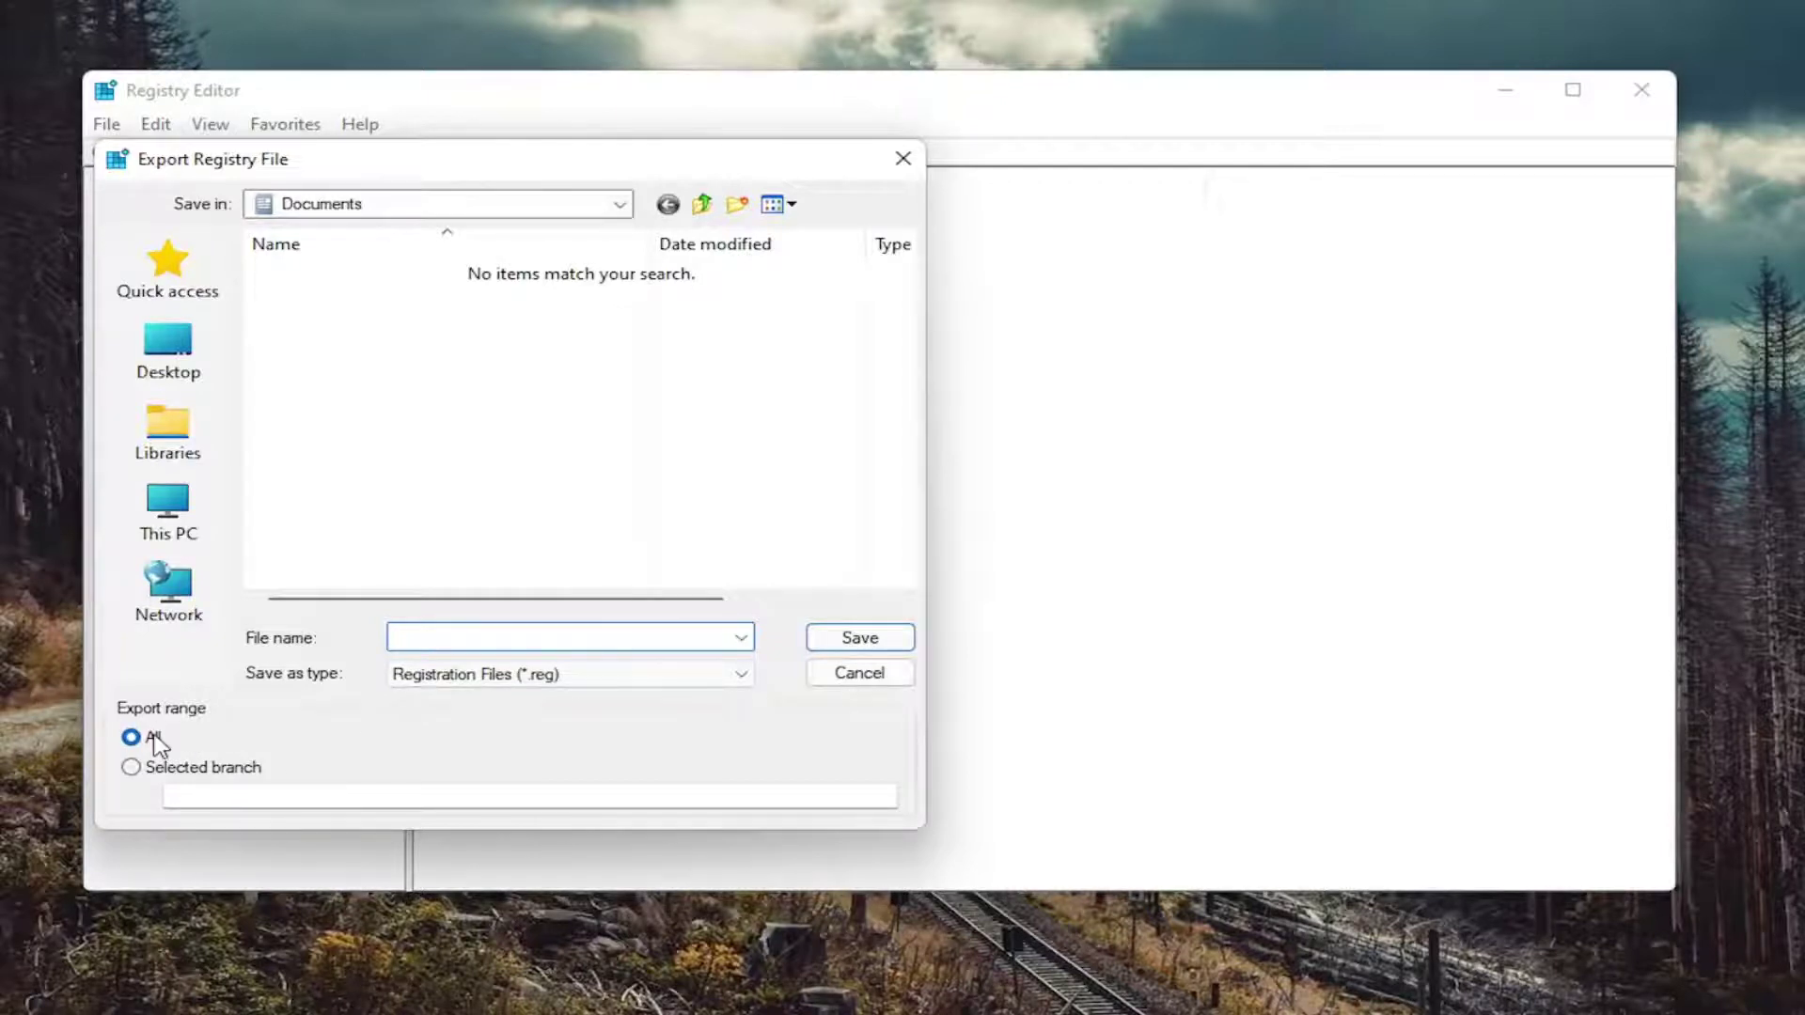
click(169, 355)
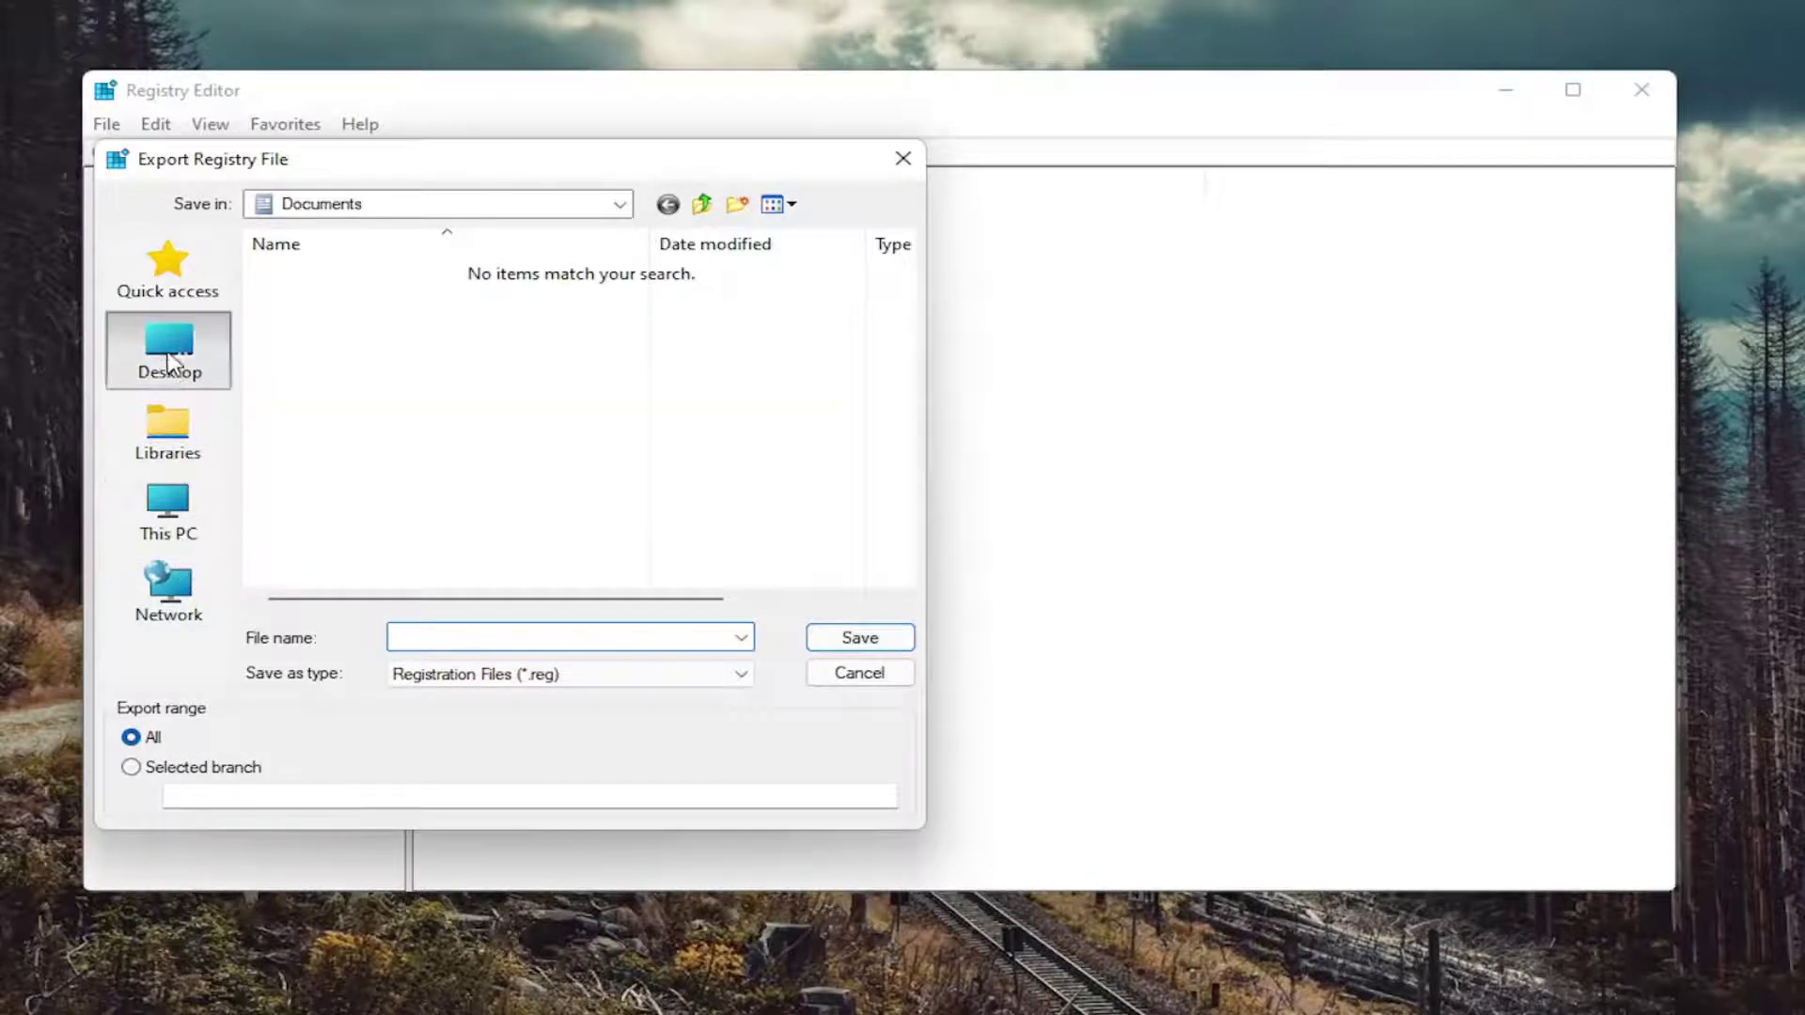
click(826, 678)
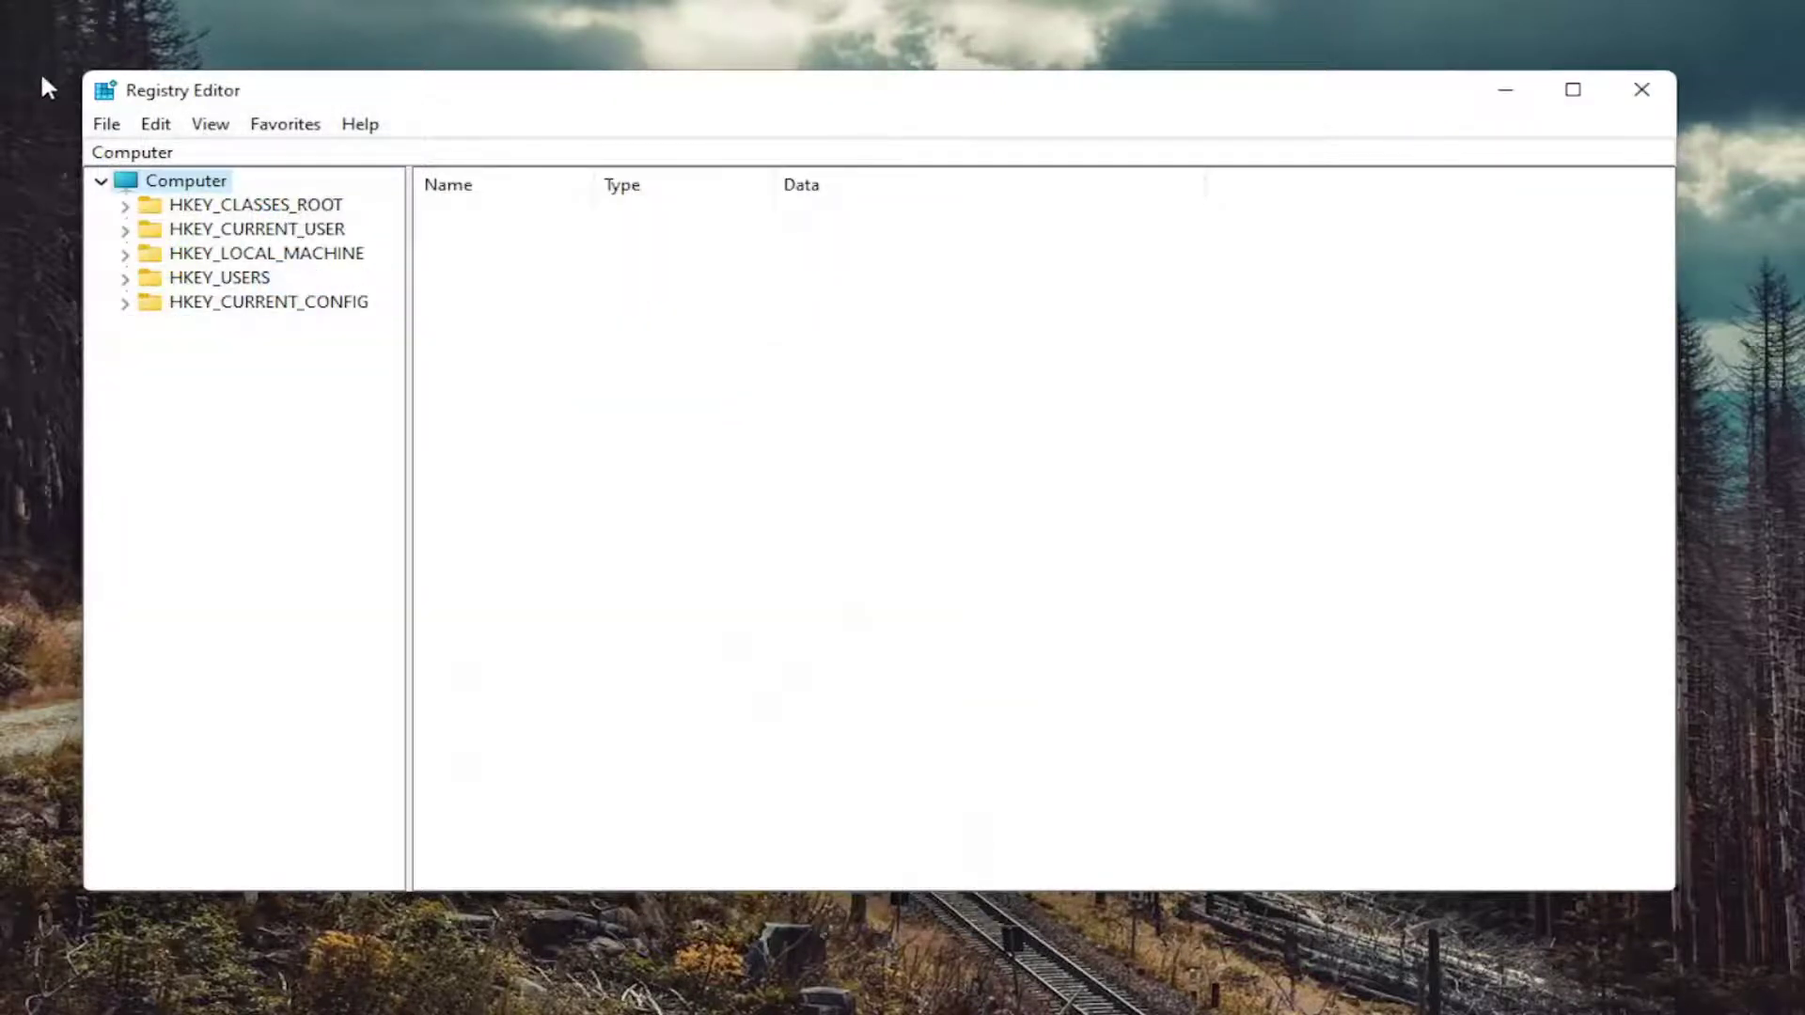
click(106, 127)
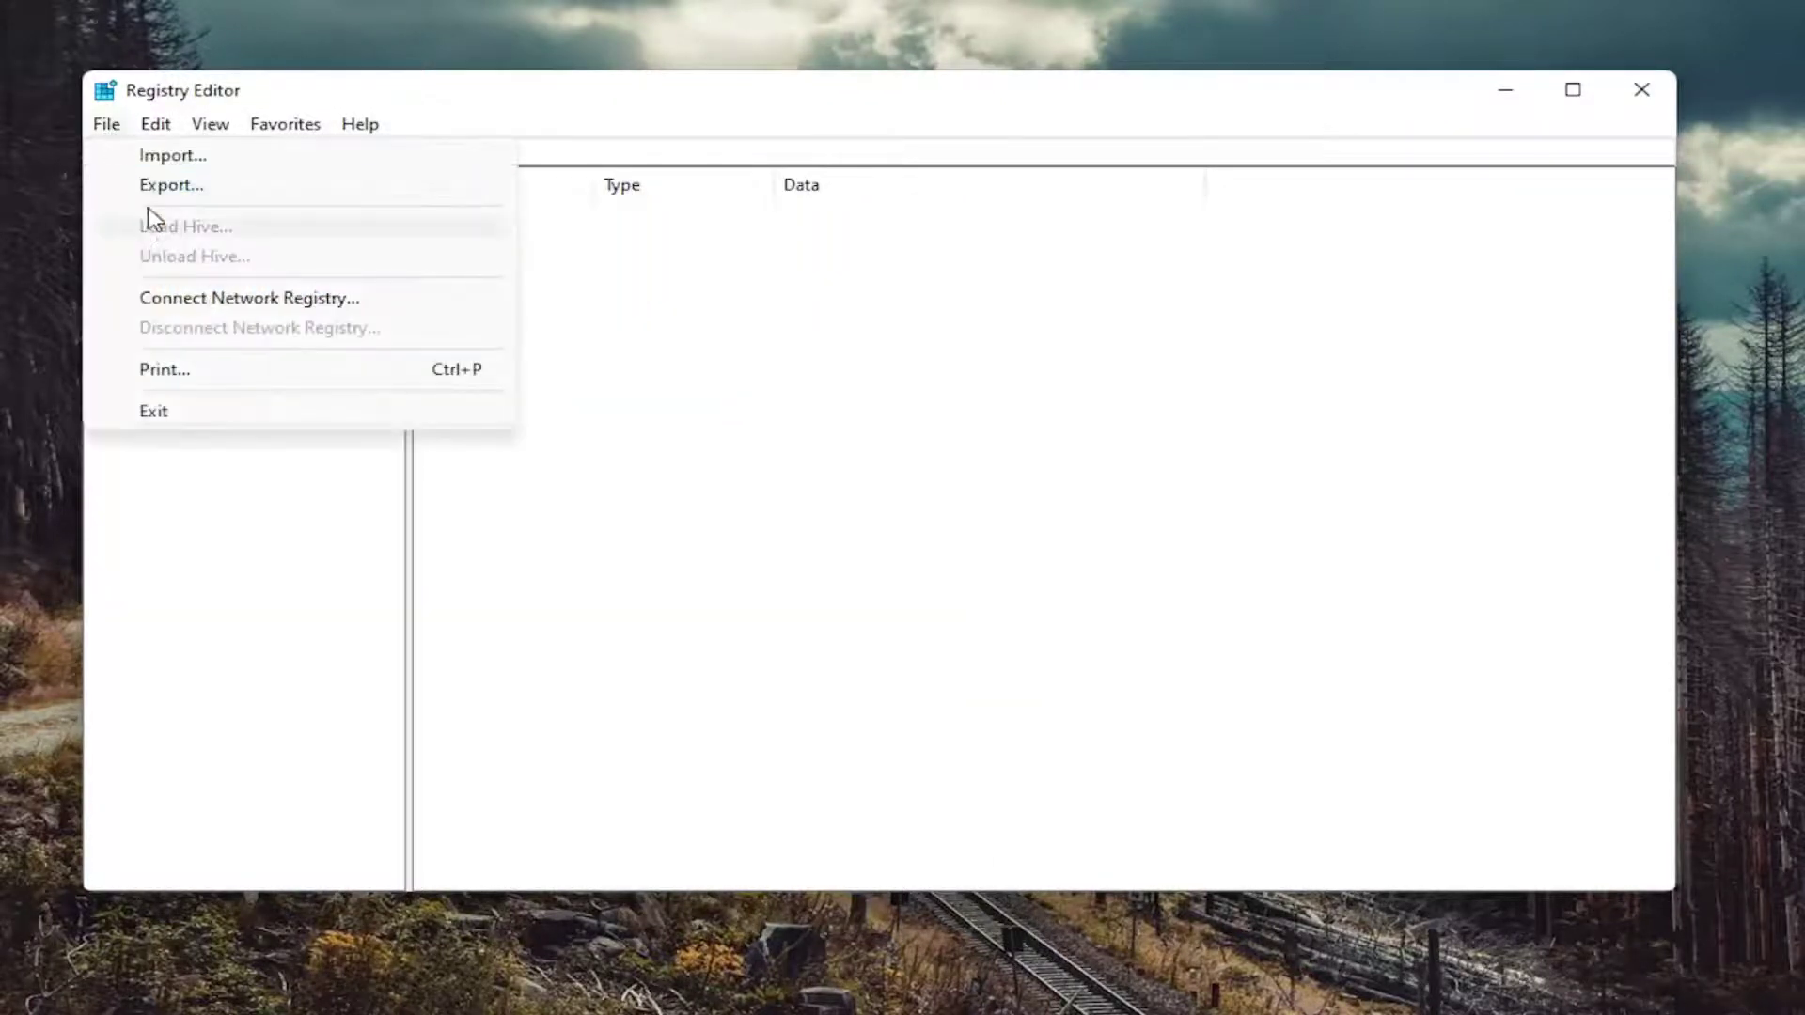
click(174, 156)
click(1037, 735)
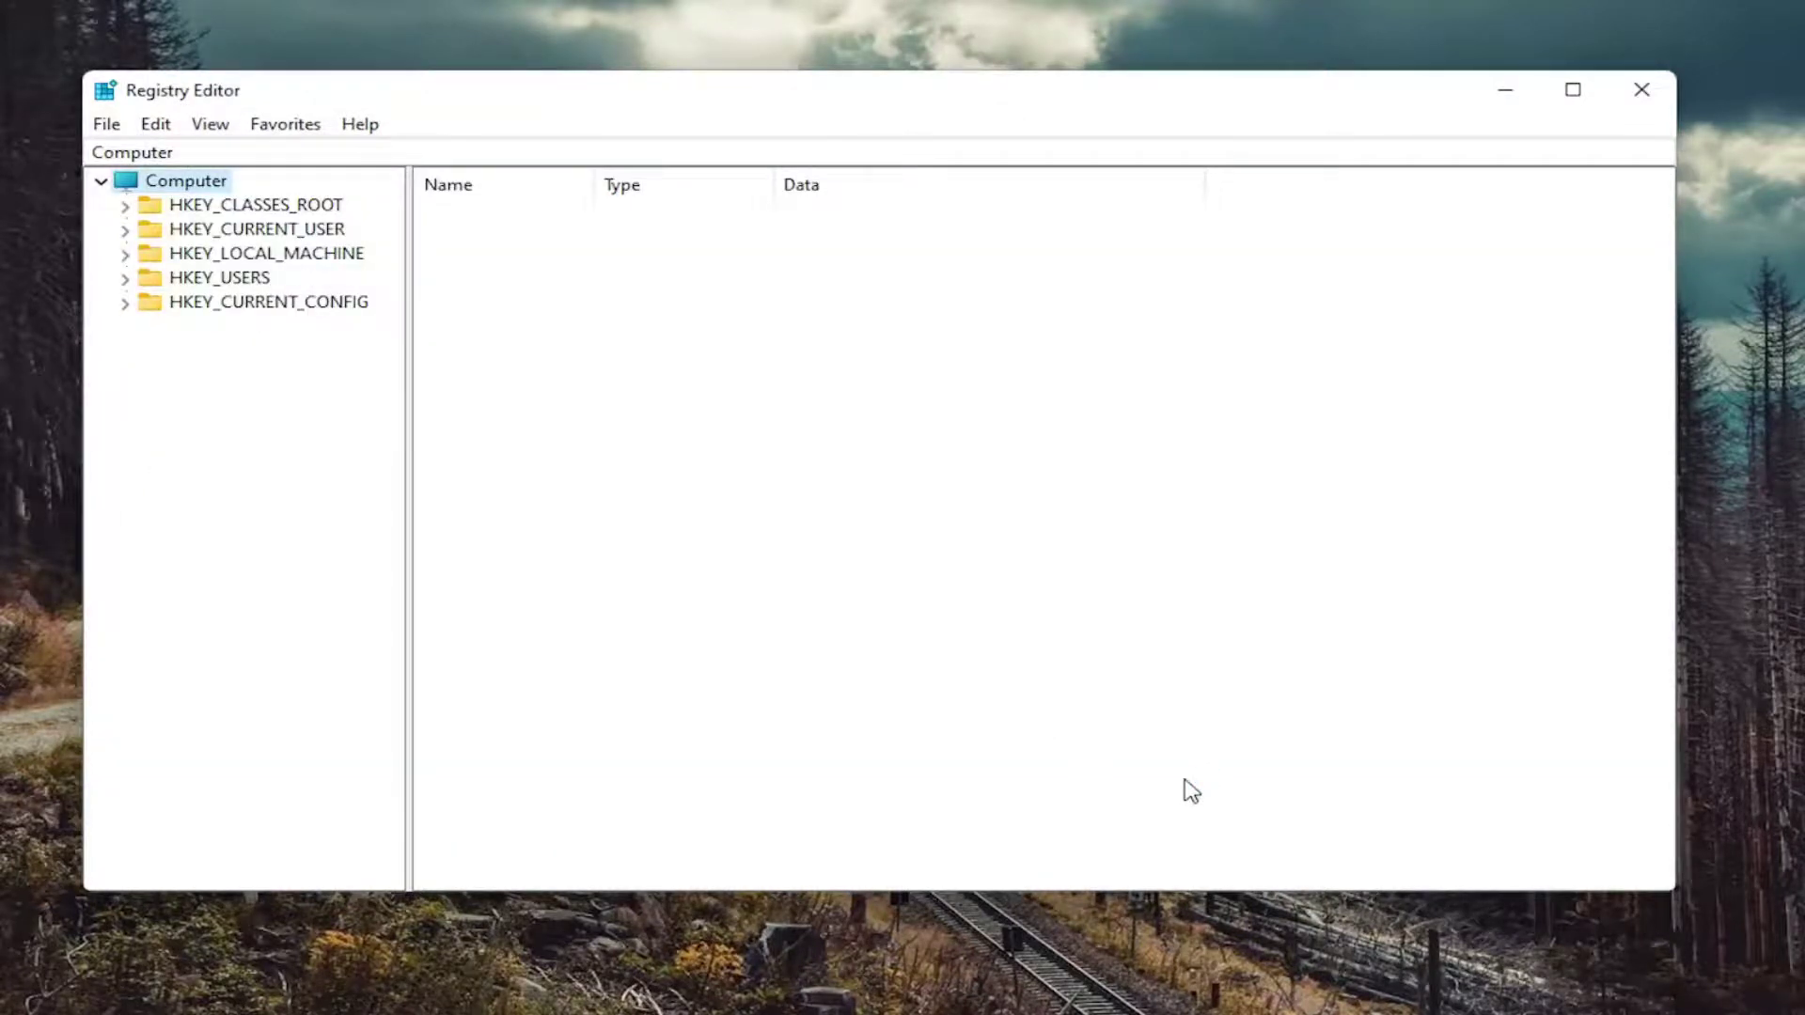
- Expand HKEY_CLASSES_ROOT and select the .exe key
double_click(329, 207)
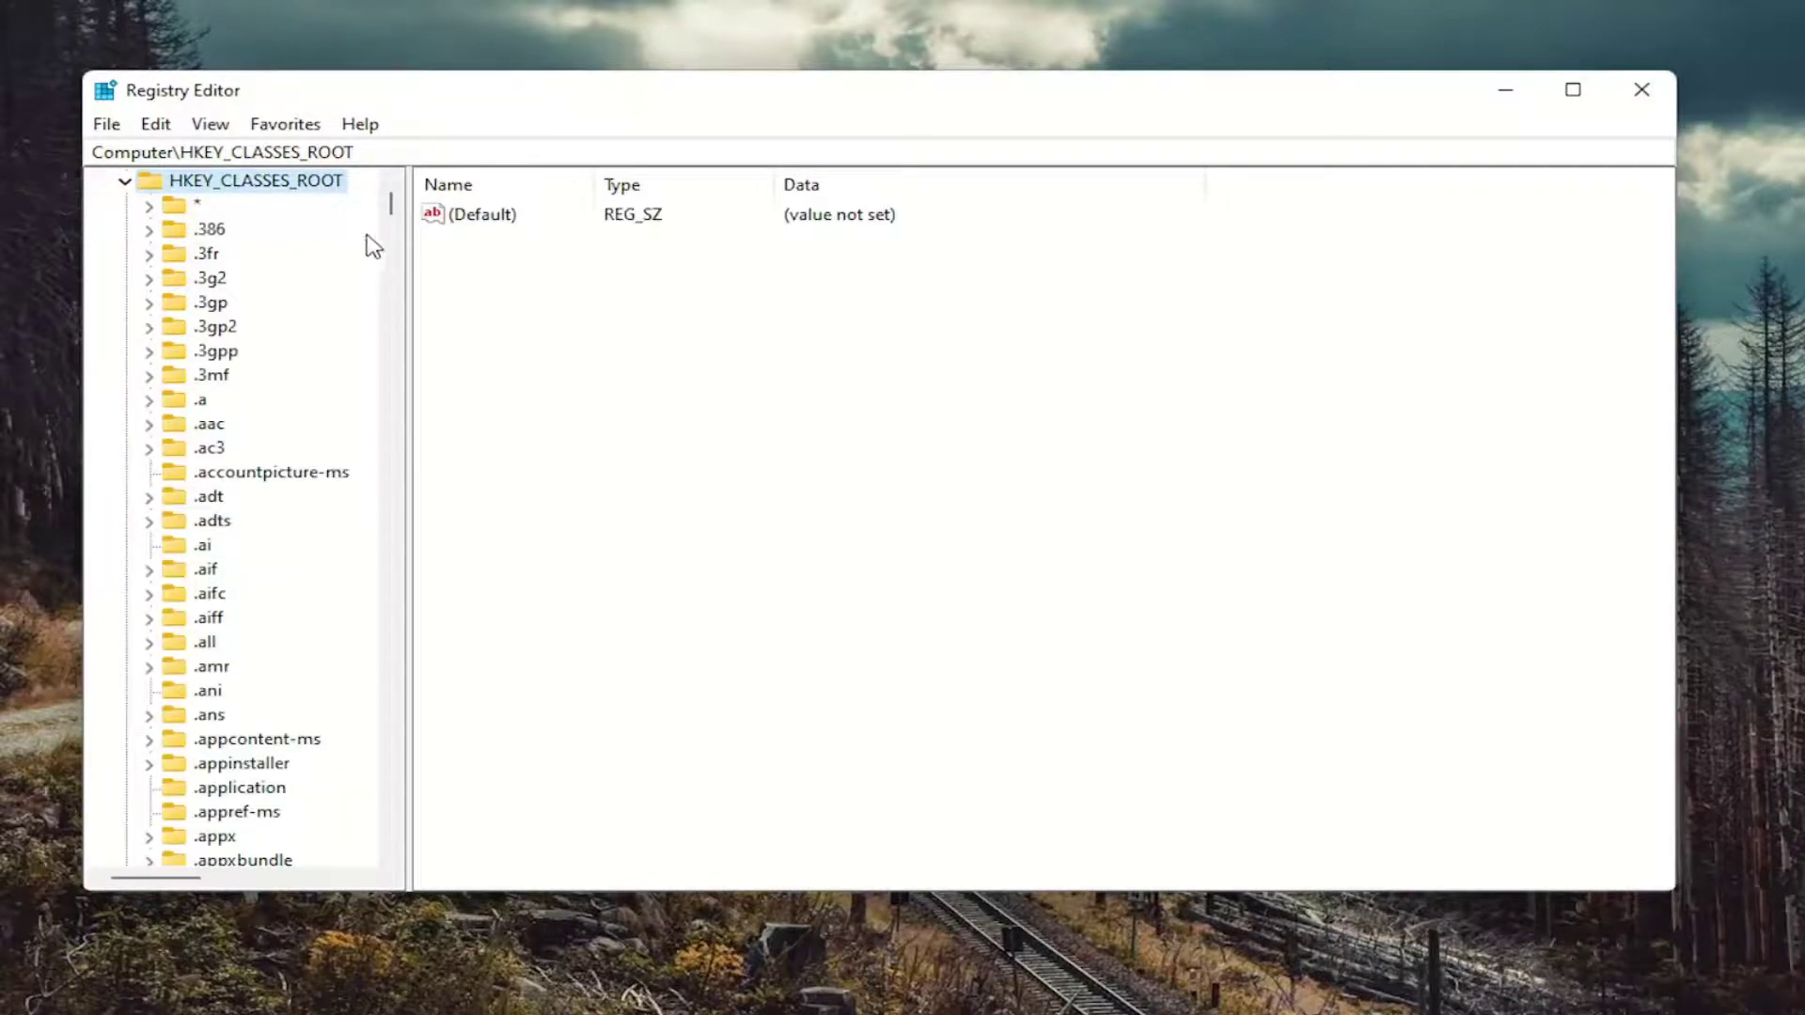
drag(407, 273, 519, 274)
scroll(209, 733, down, 2)
scroll(211, 735, down, 20)
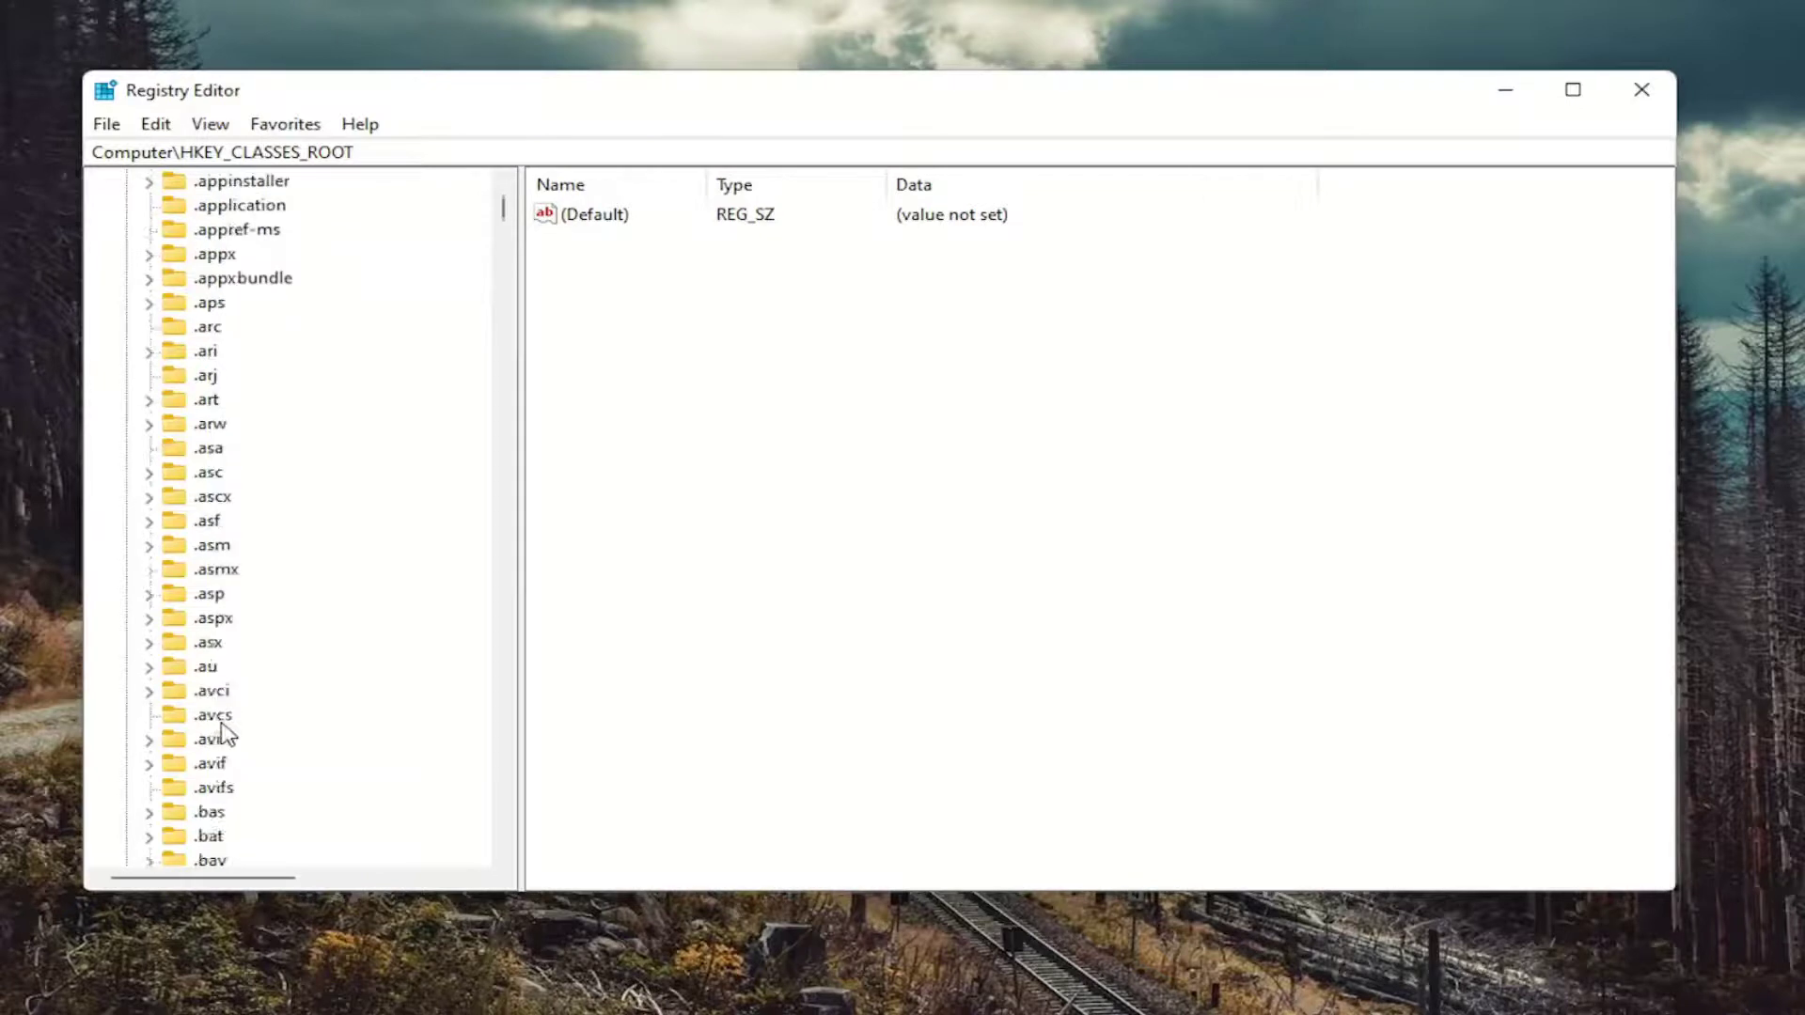
scroll(215, 795, down, 5)
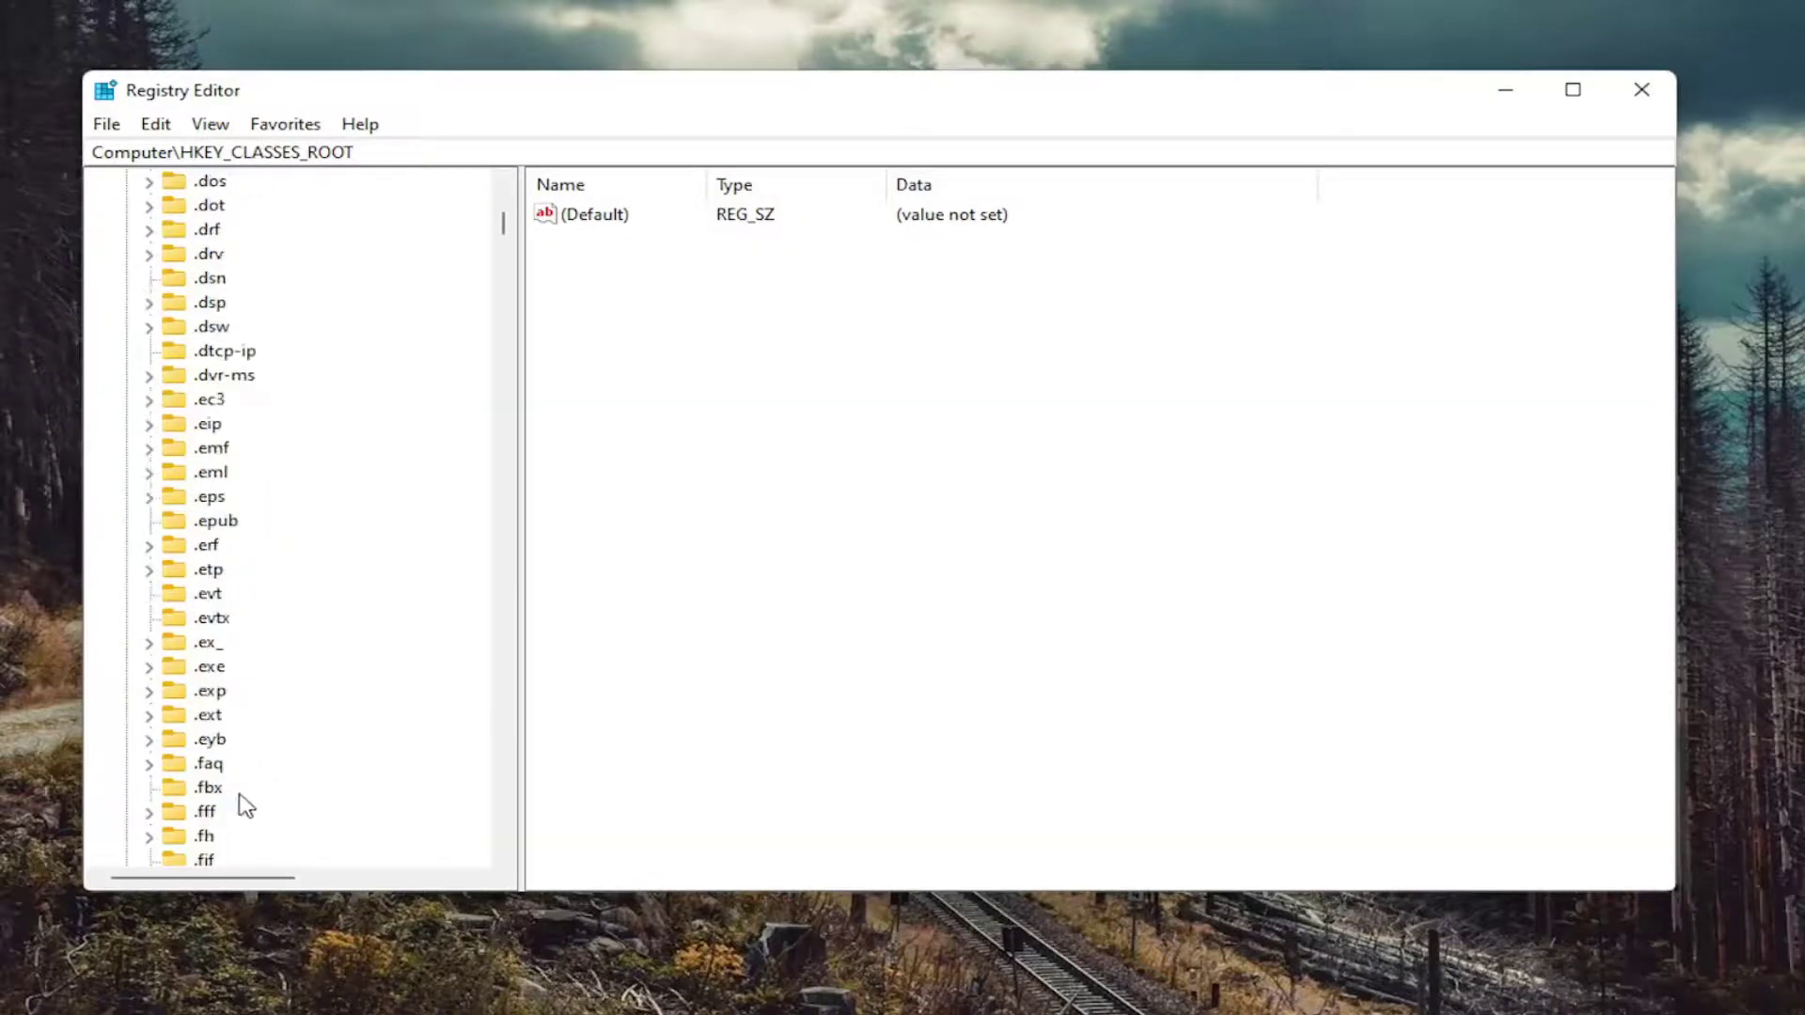
click(220, 667)
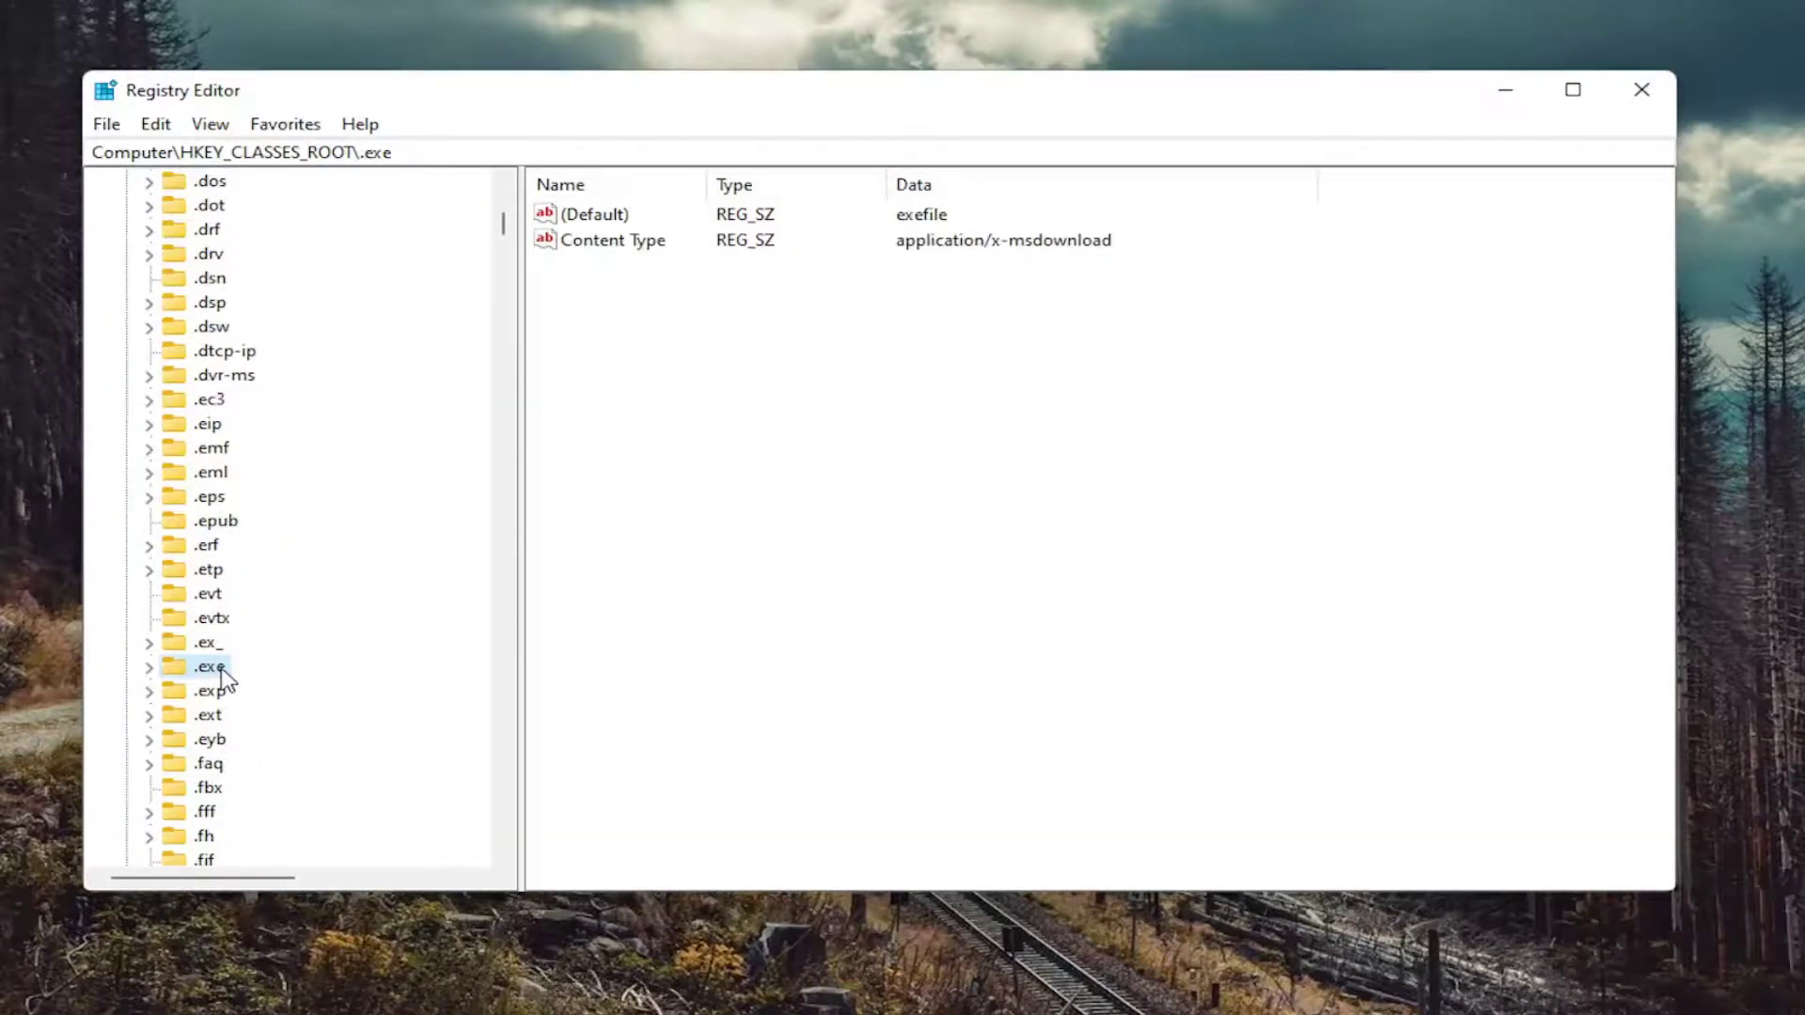
- Open the .exe (Default) value, confirm it reads exefile, and close it unchanged
click(600, 219)
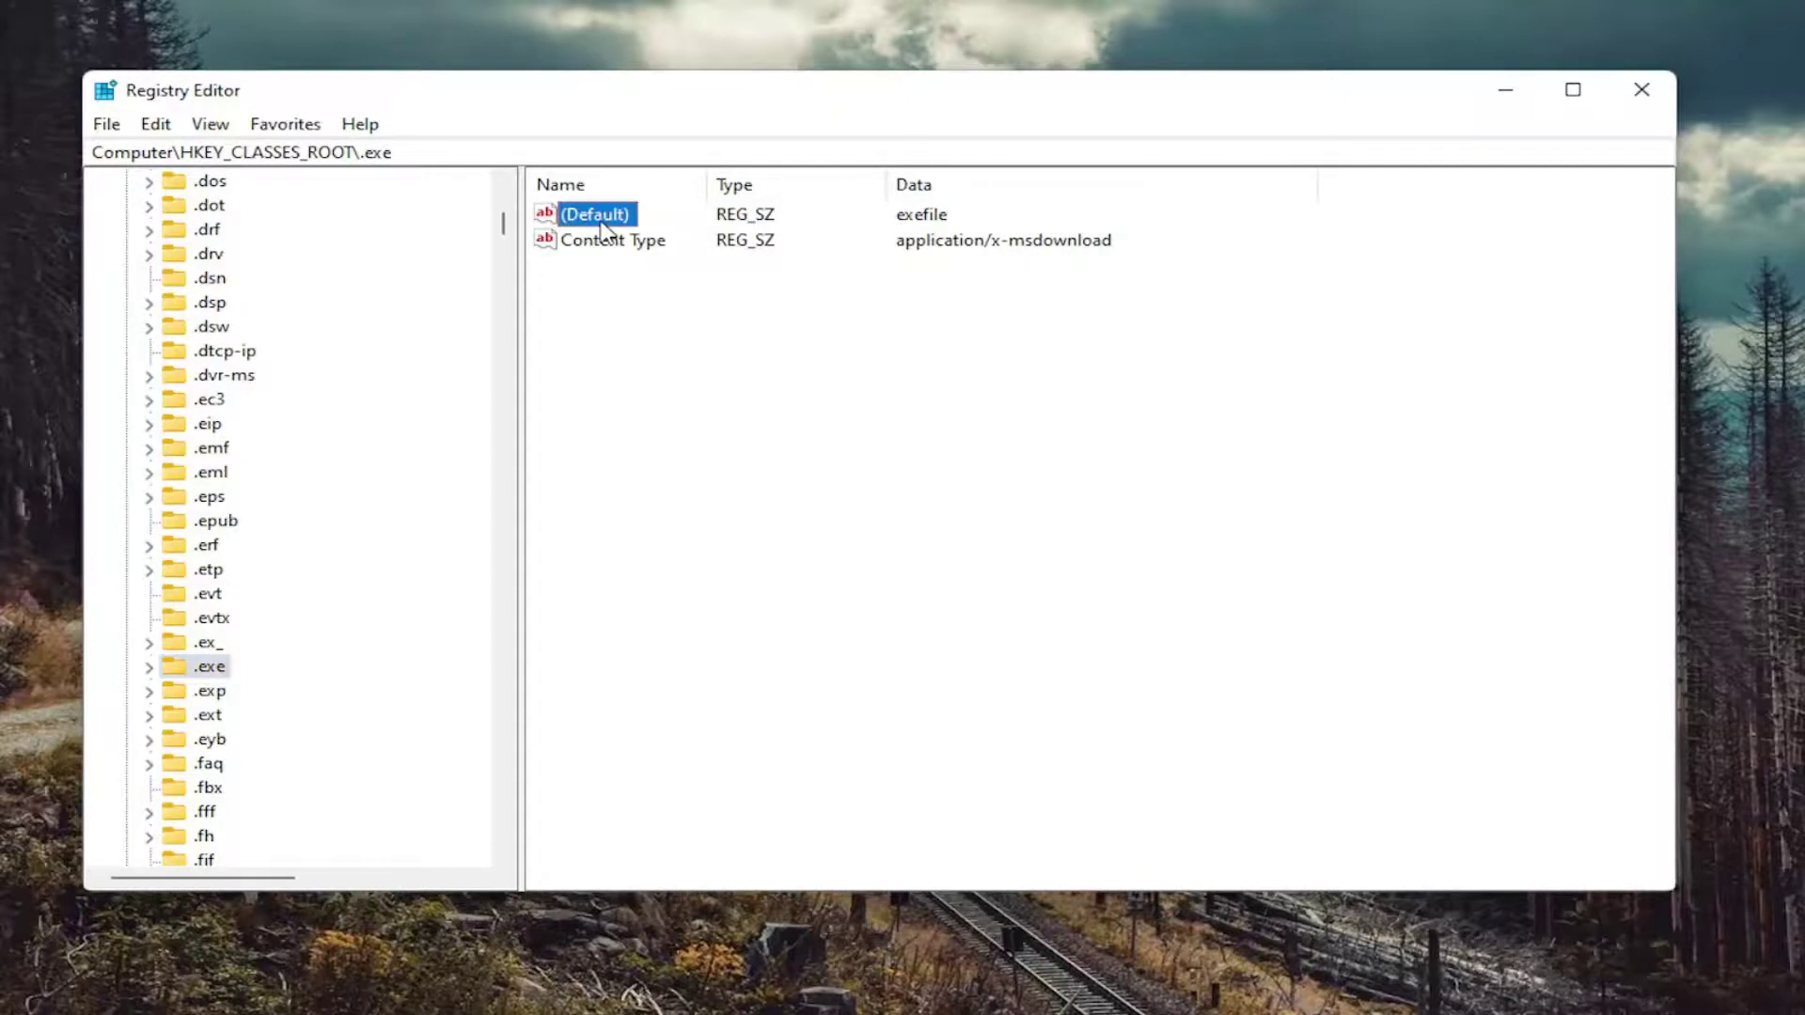
double_click(599, 217)
key(End)
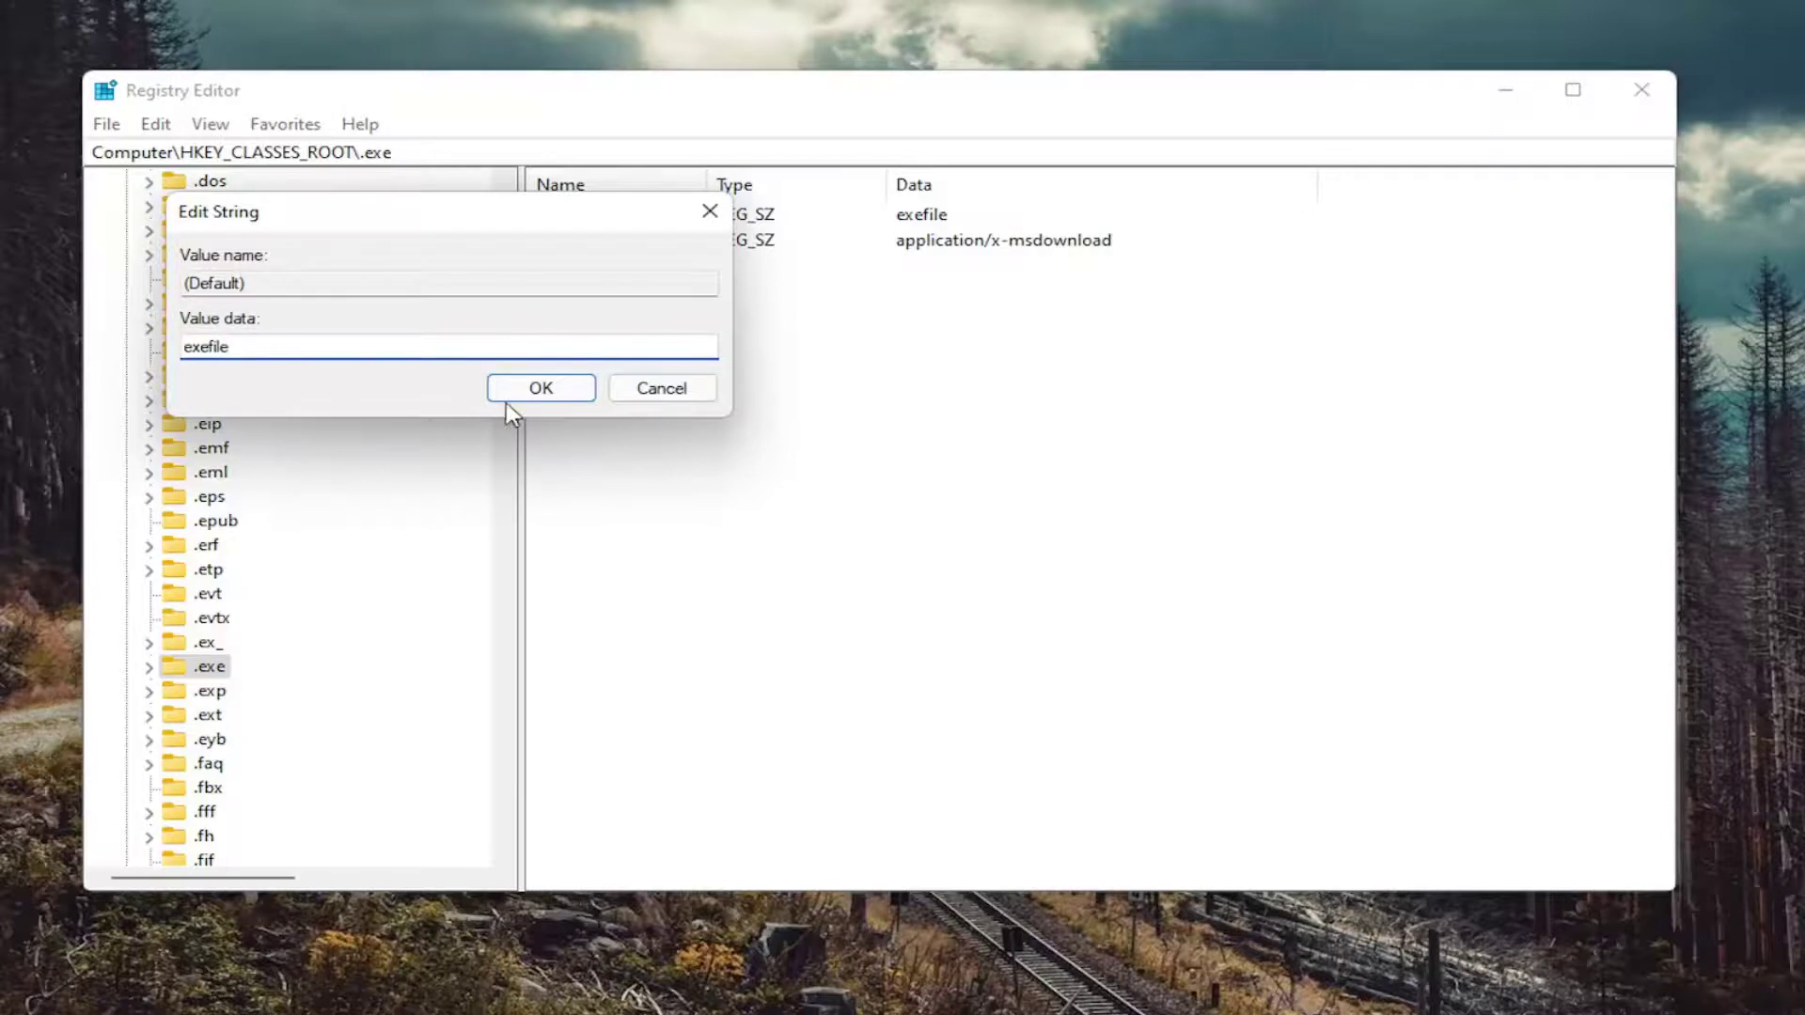
click(538, 393)
- Collapse HKEY_CLASSES_ROOT and return to the top-level Computer entry
scroll(245, 589, up, 7)
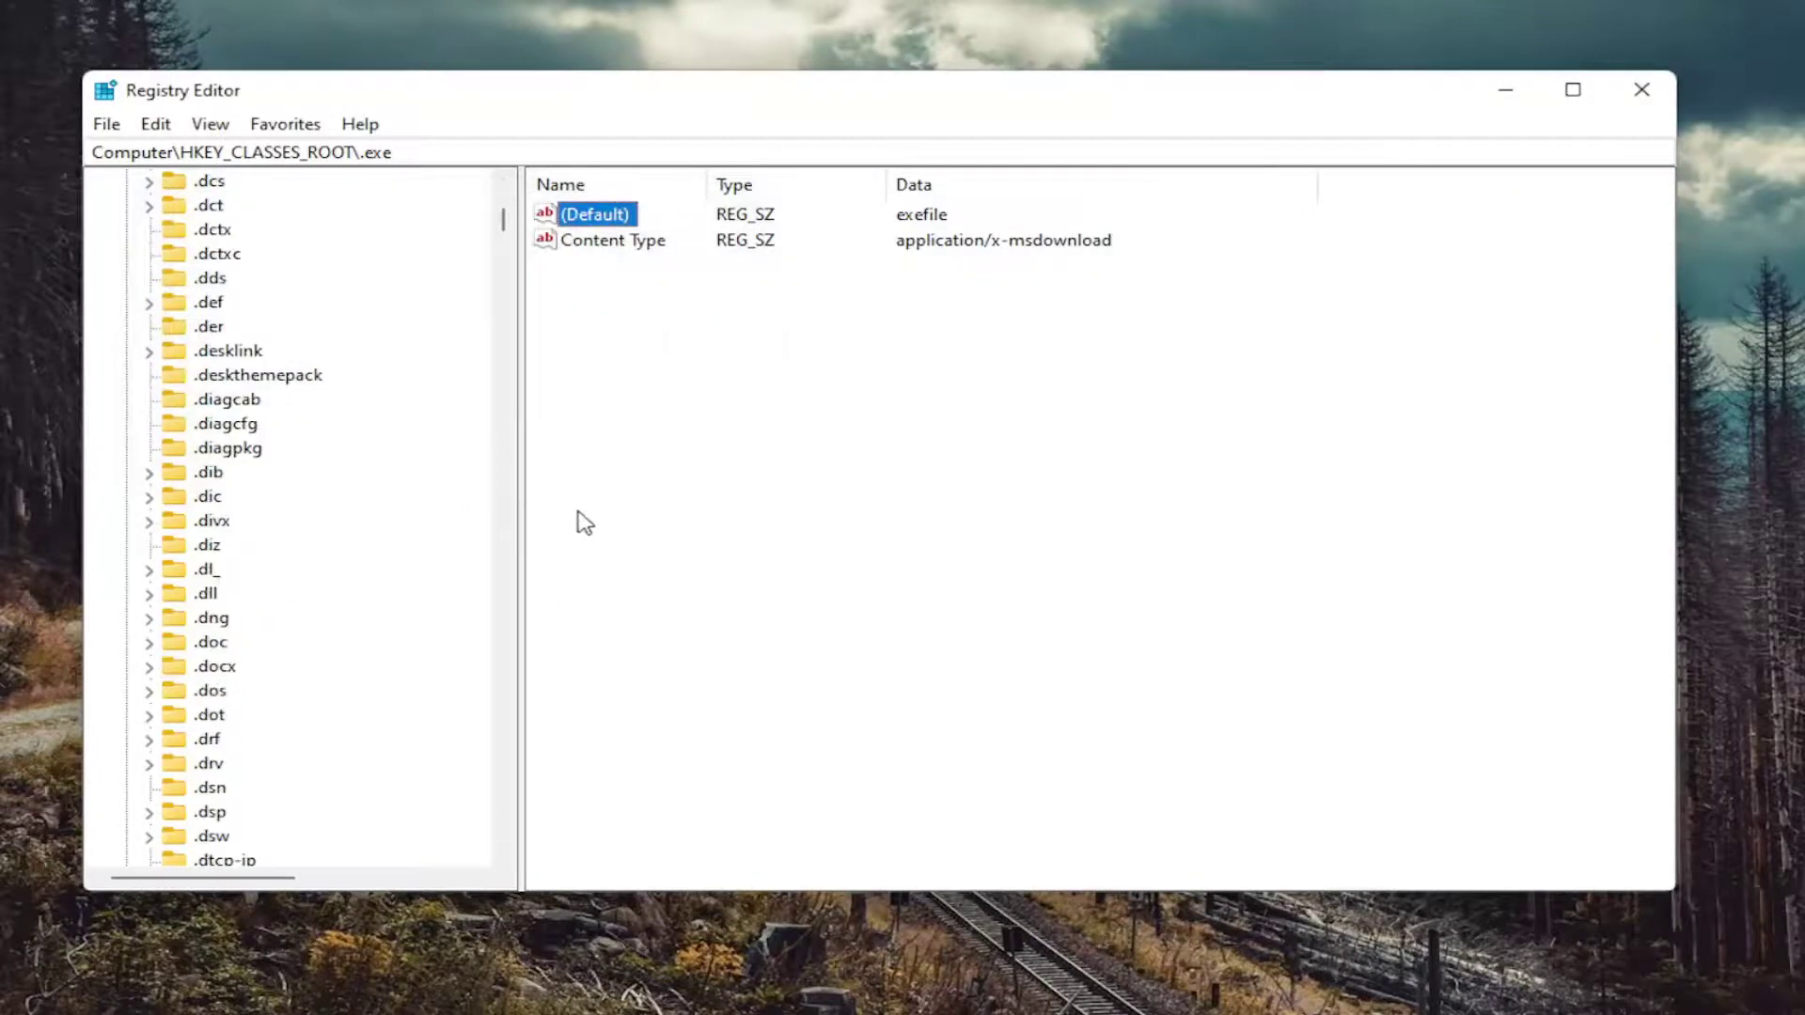
scroll(343, 411, up, 8)
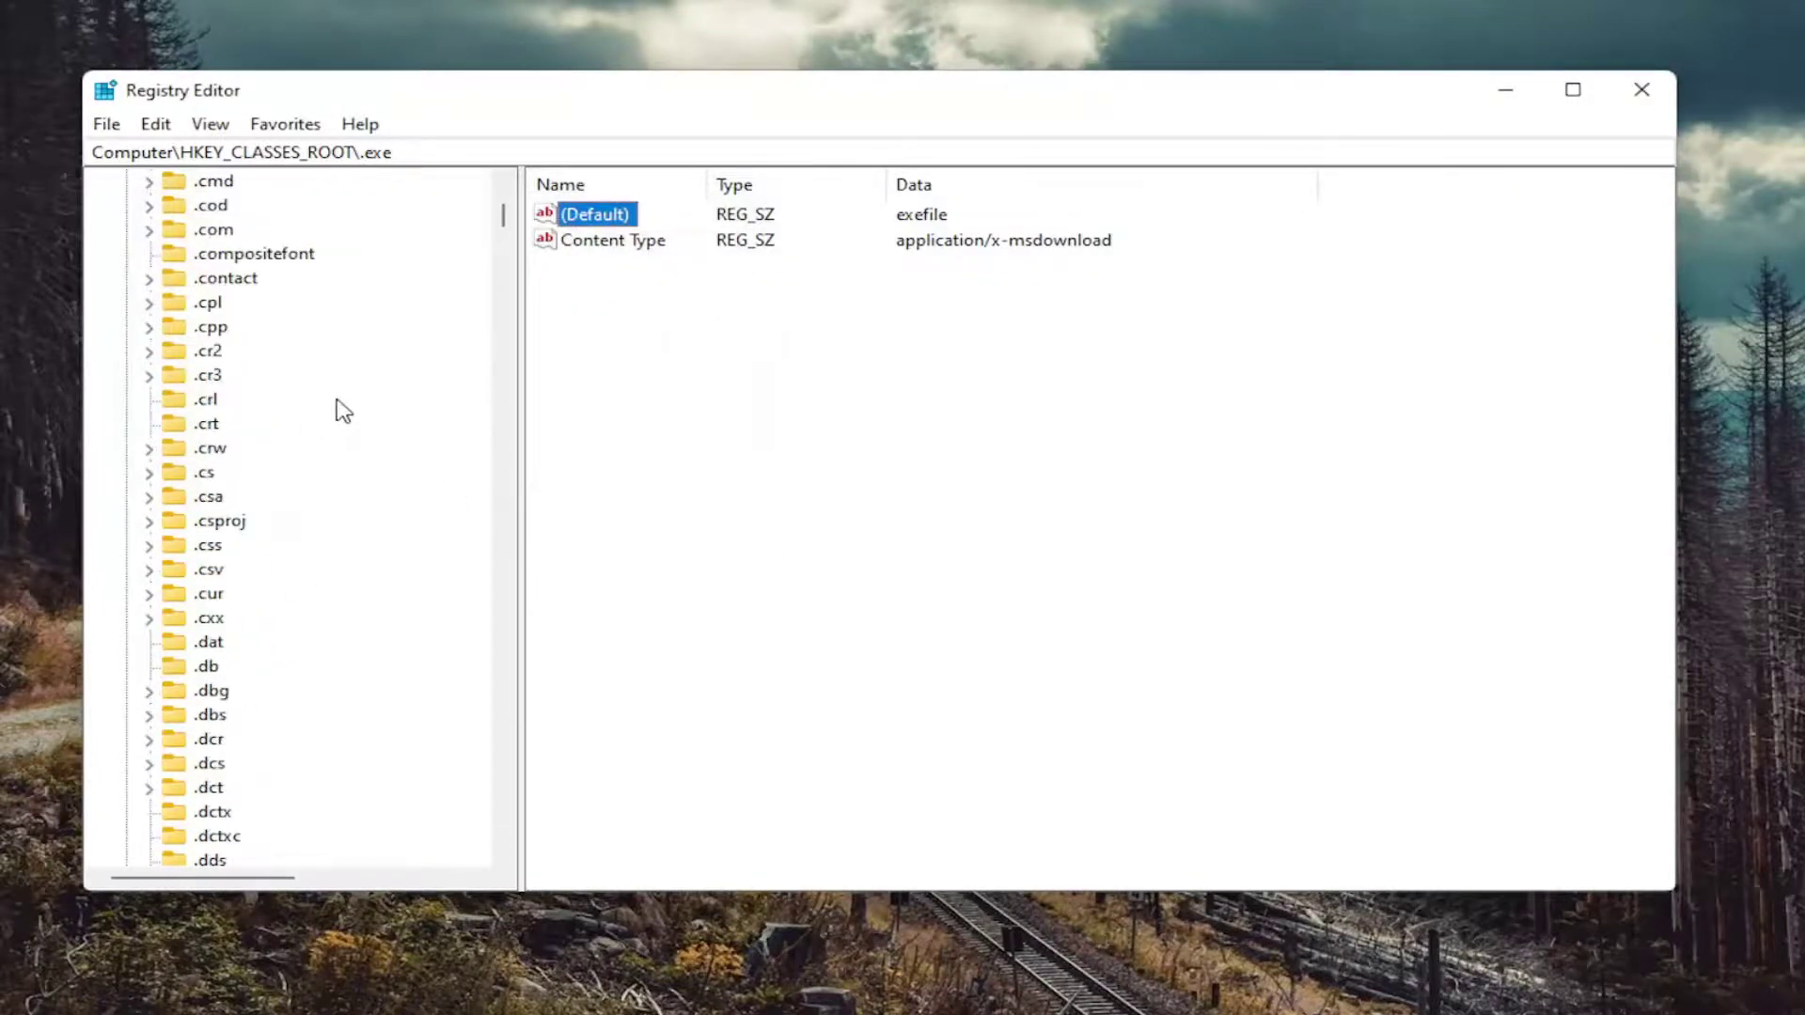
scroll(343, 410, up, 20)
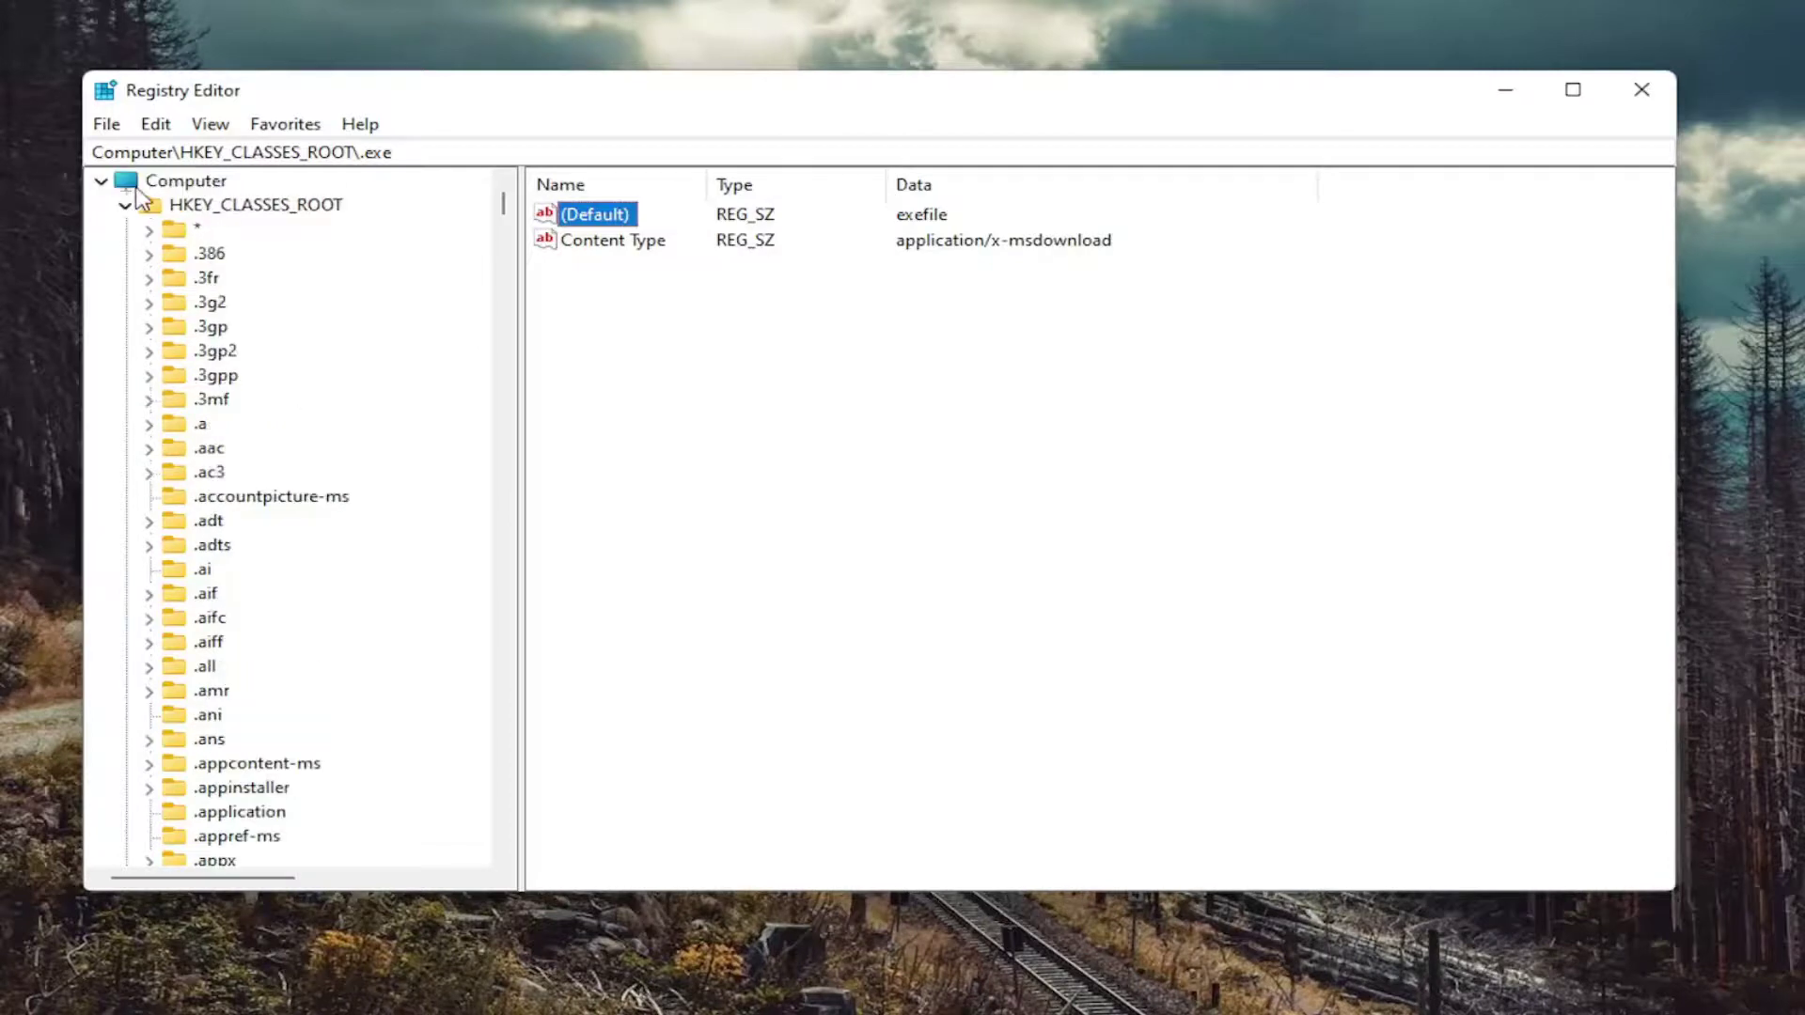
click(125, 205)
click(178, 180)
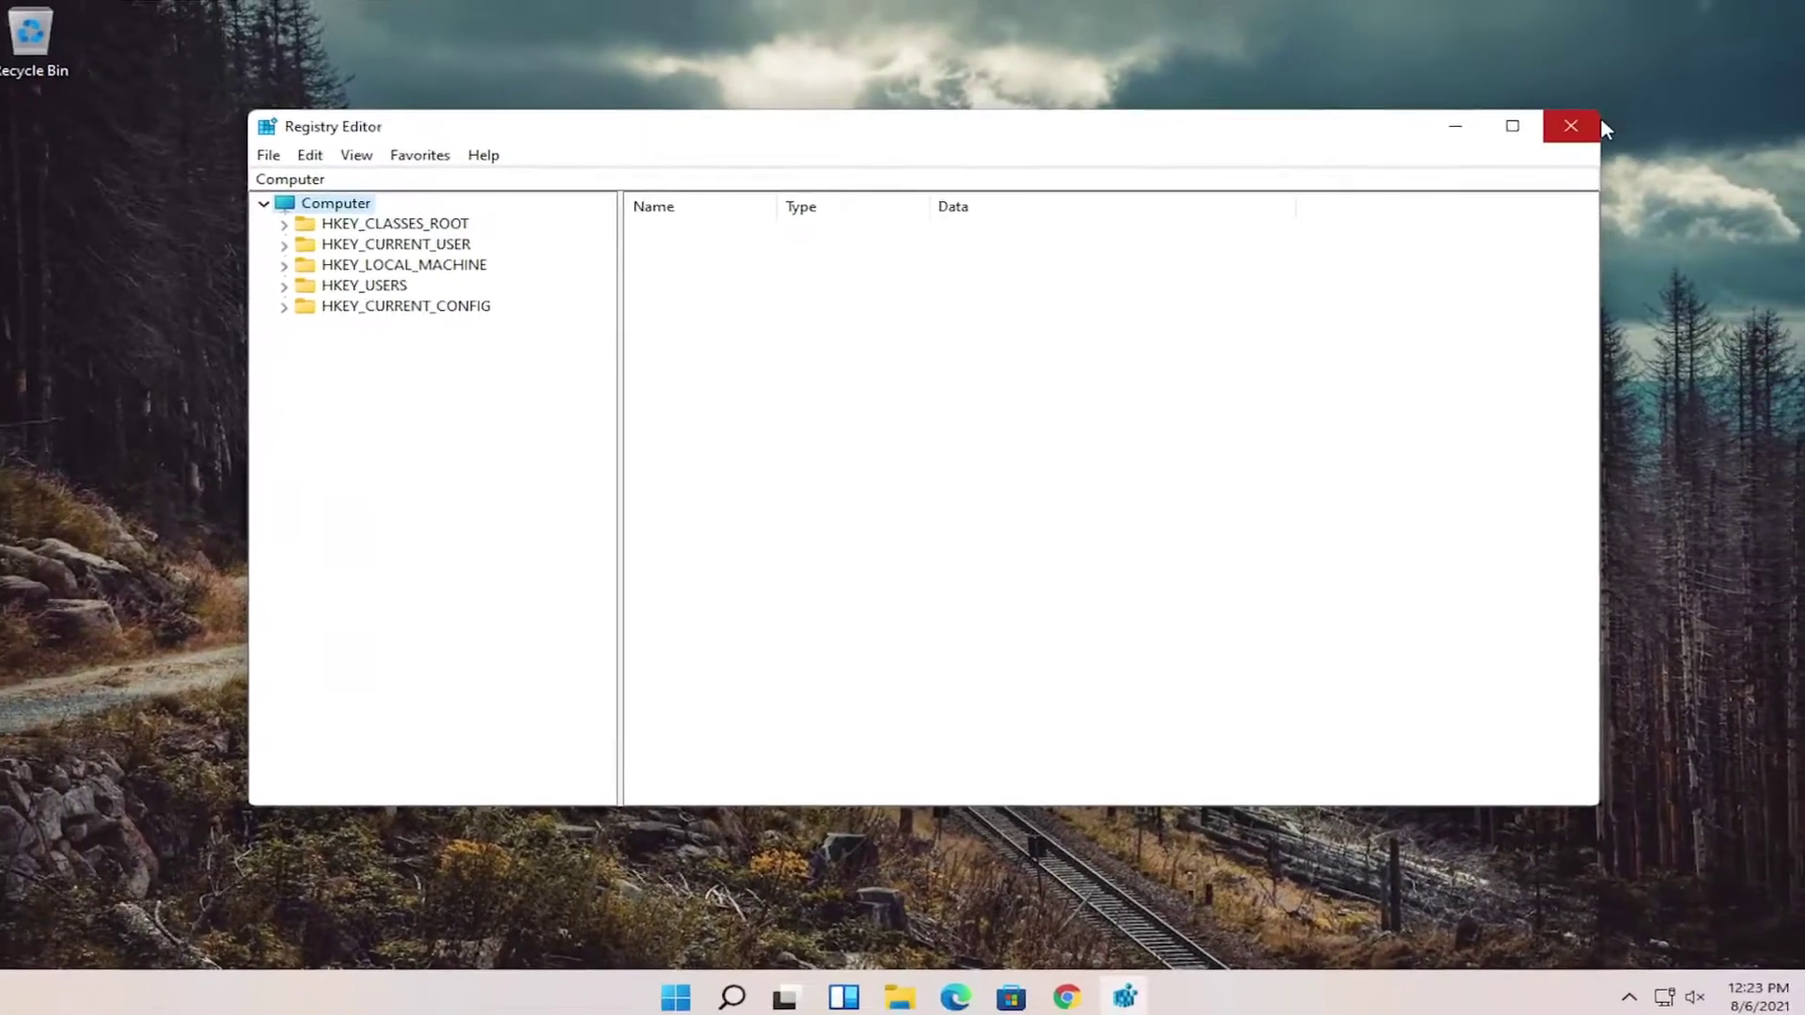
- Close Registry Editor and bring up the Start power-user menu's Shut down or sign out options
click(1596, 122)
right_click(675, 997)
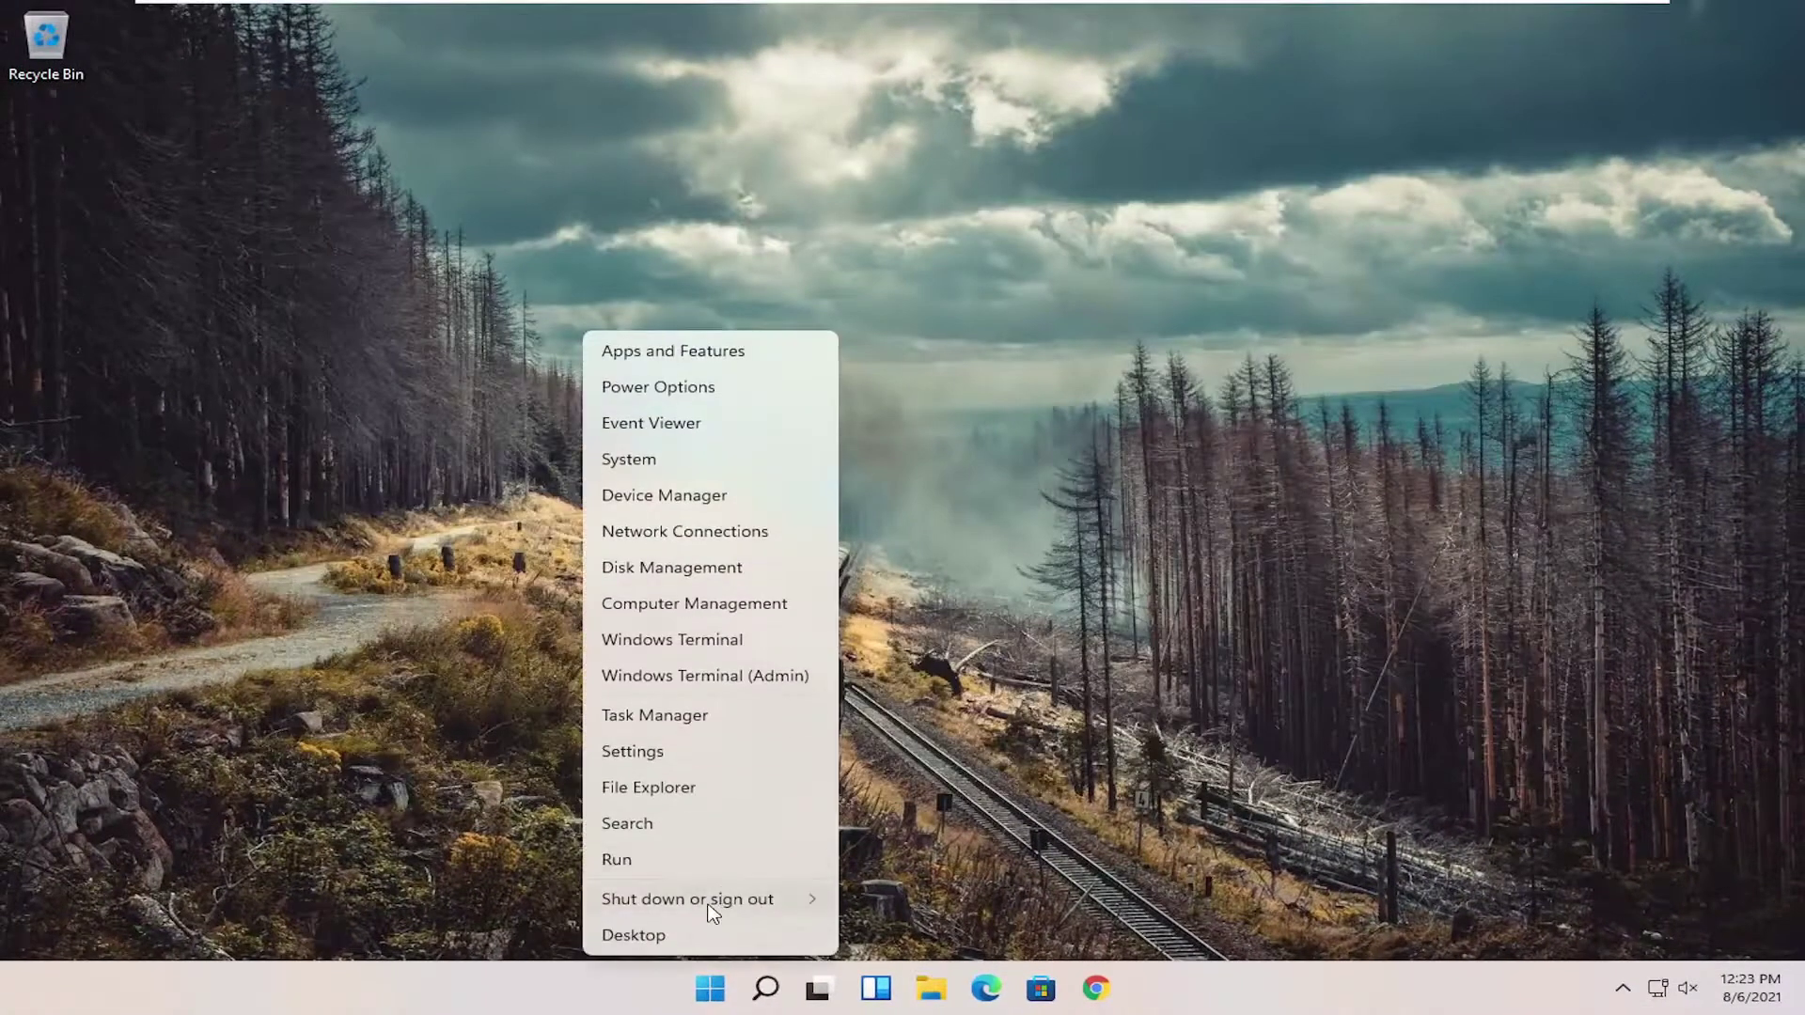
mouse_move(809, 908)
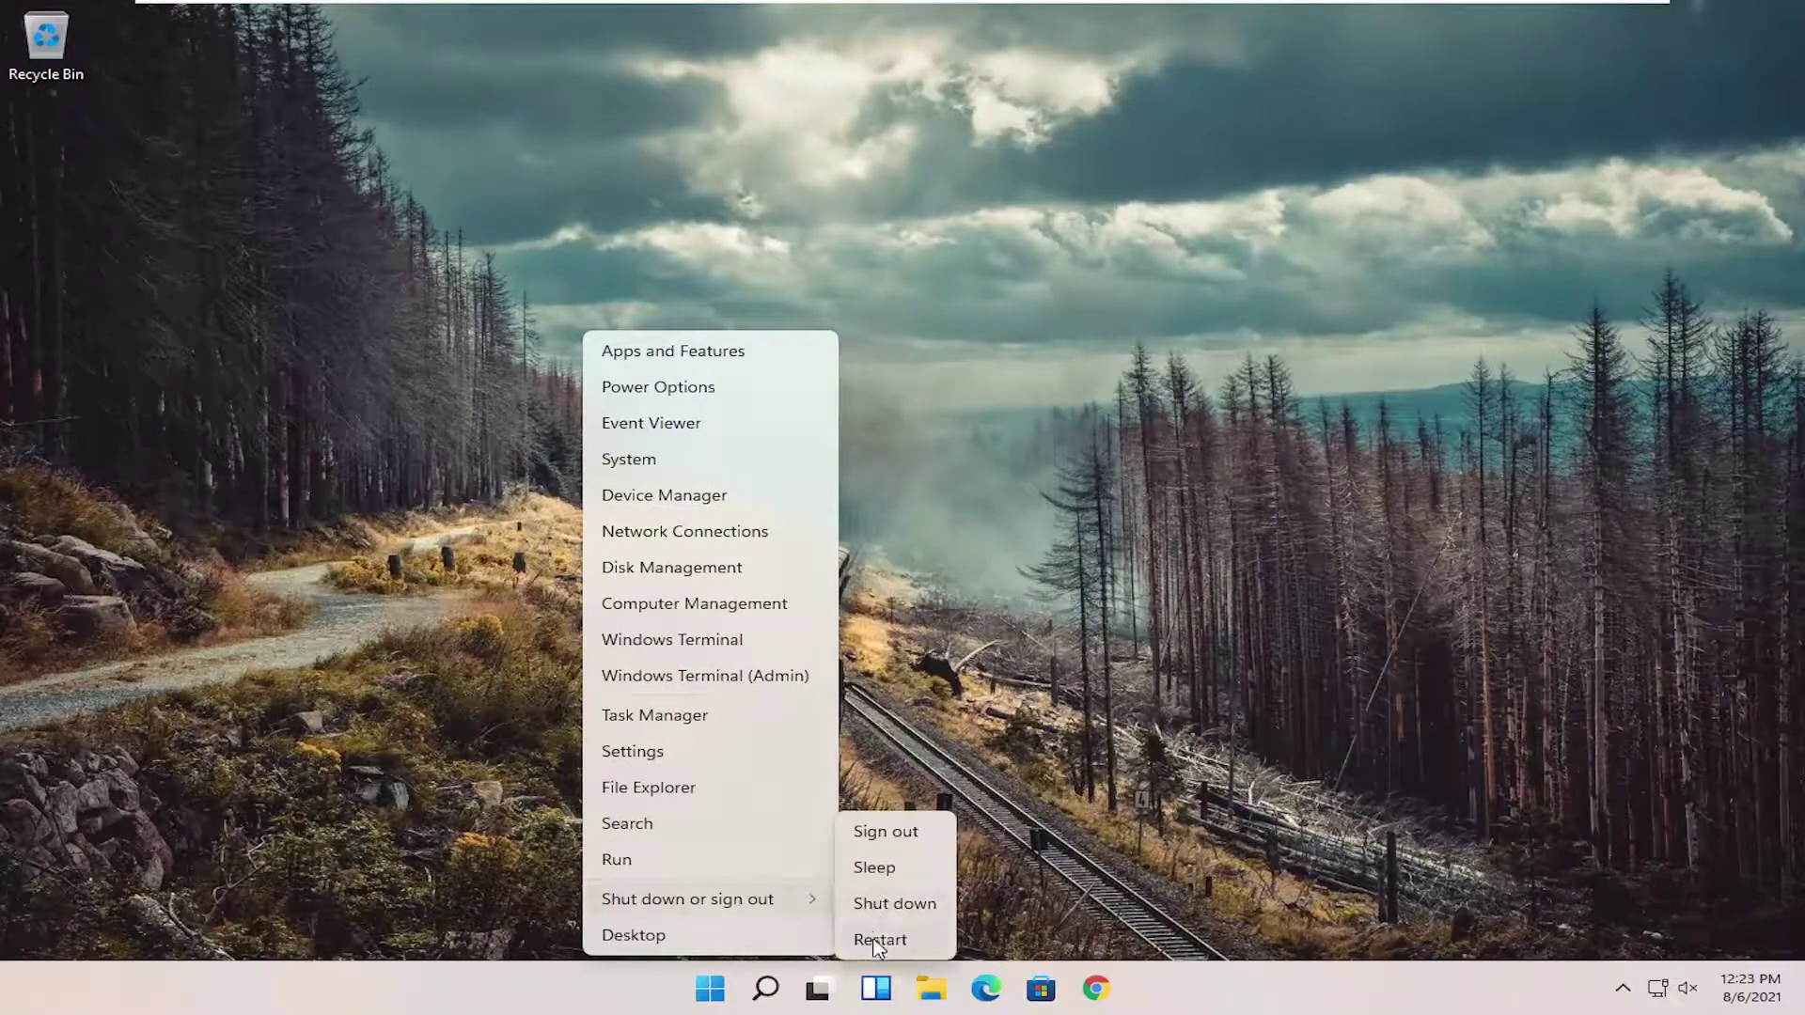